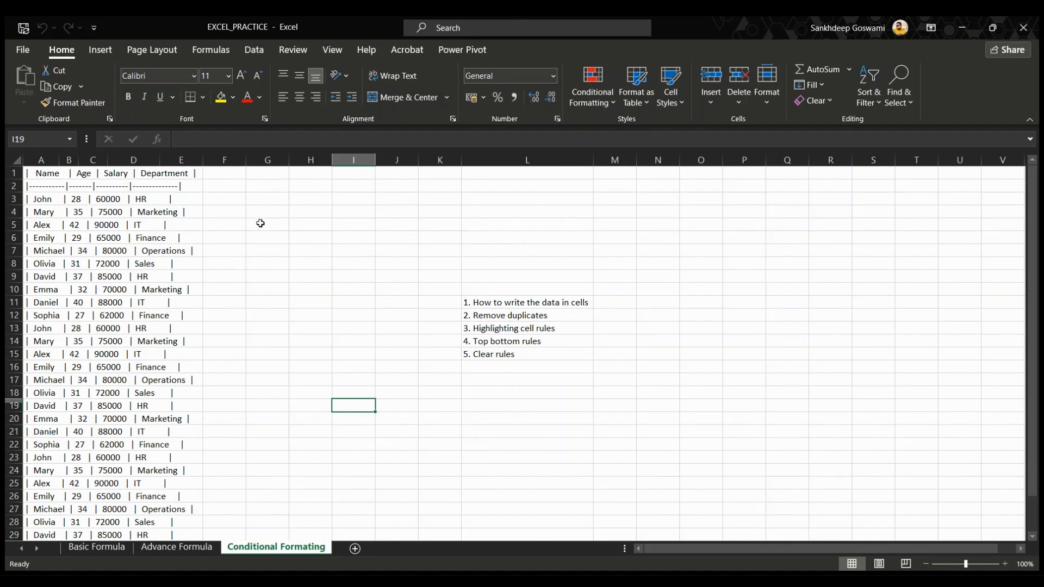
Enter the notes "Text to columns" in cell G3 and "Remove duplicates" in cell G4.
click(283, 197)
text(Test)
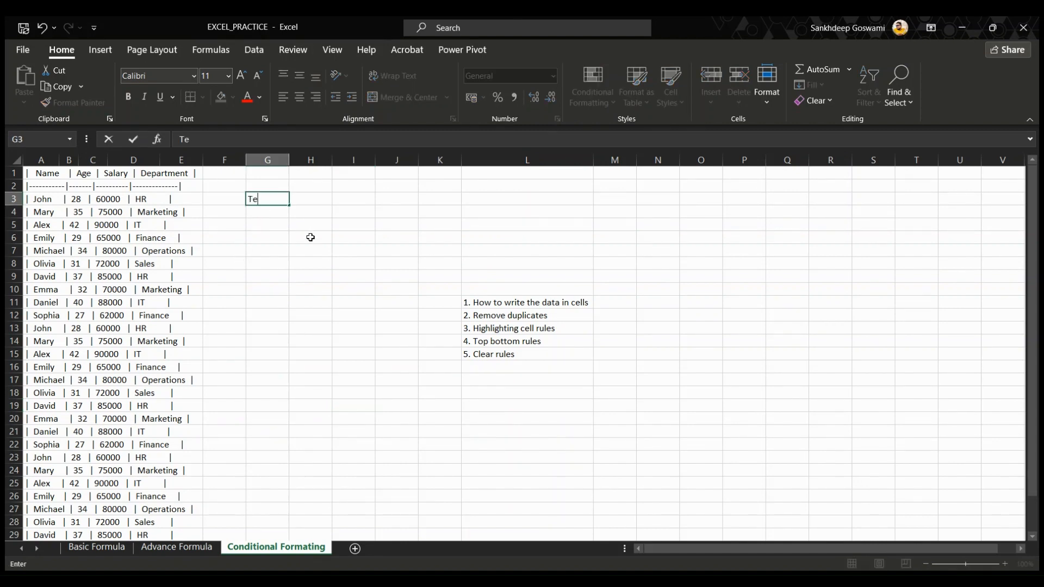
key(BackSpace)
key(BackSpace)
key(BackSpace)
text(ext to columns)
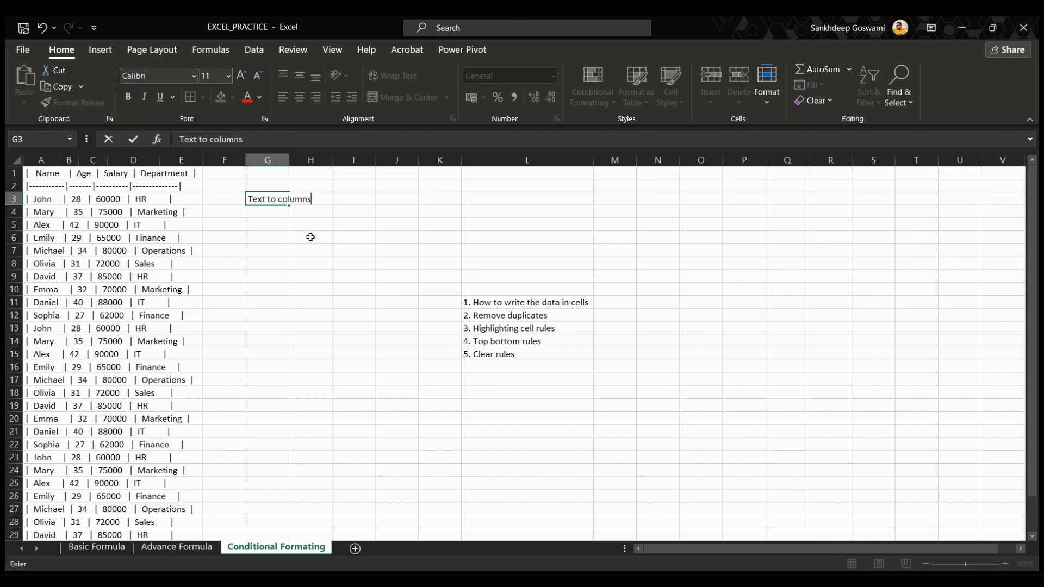
key(Return)
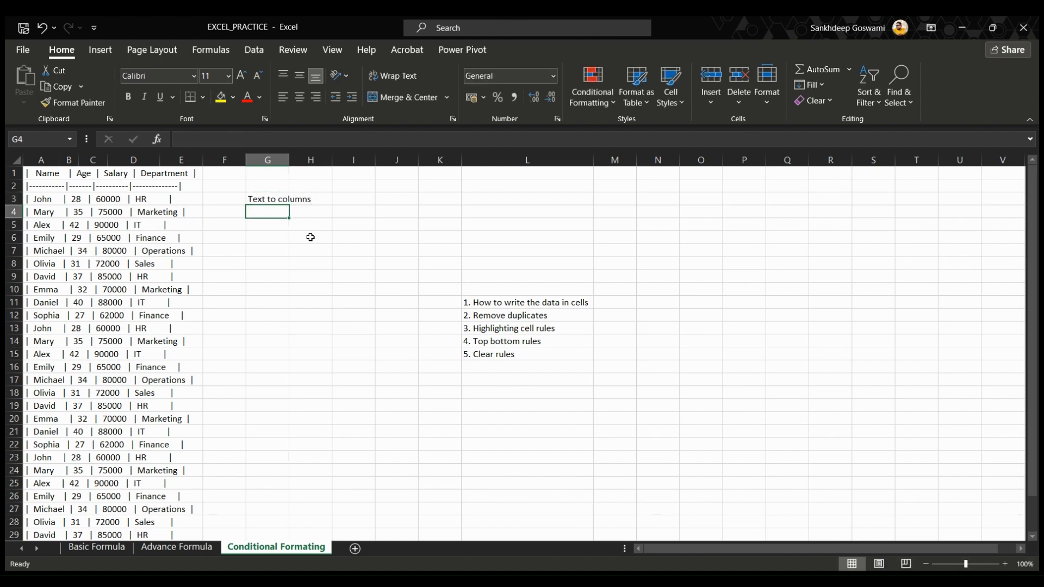
text(Remov)
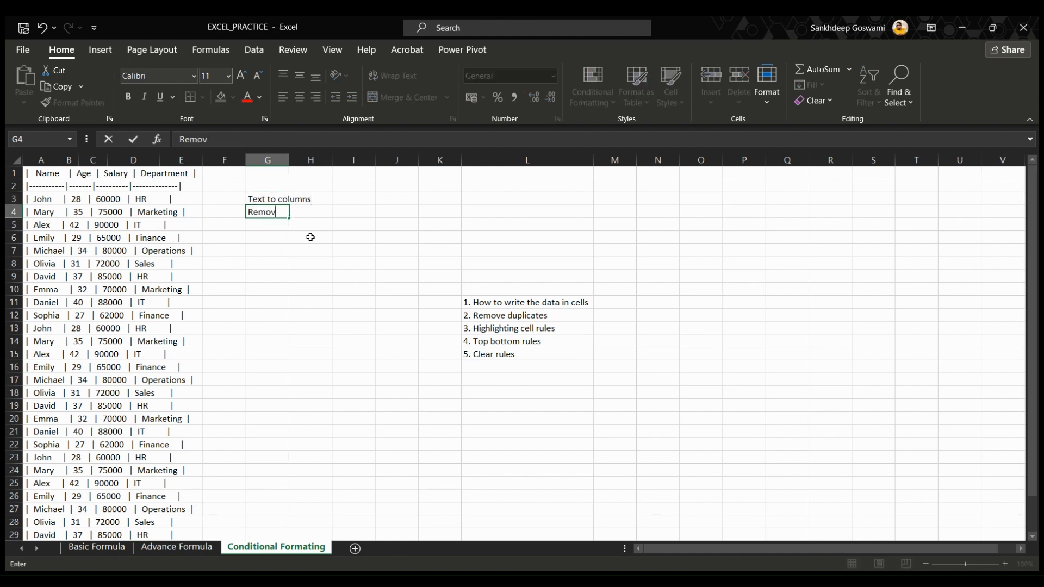
text(e duplicates)
key(Return)
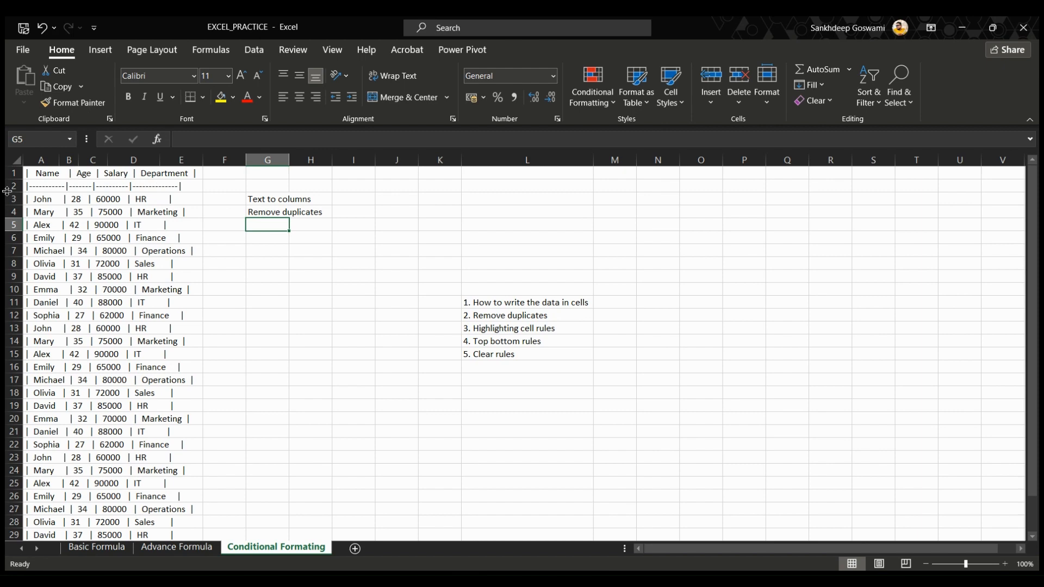
Compare the raw pipe-separated employee data with the formatted table on the Advance Formula sheet.
drag(42, 186, 221, 331)
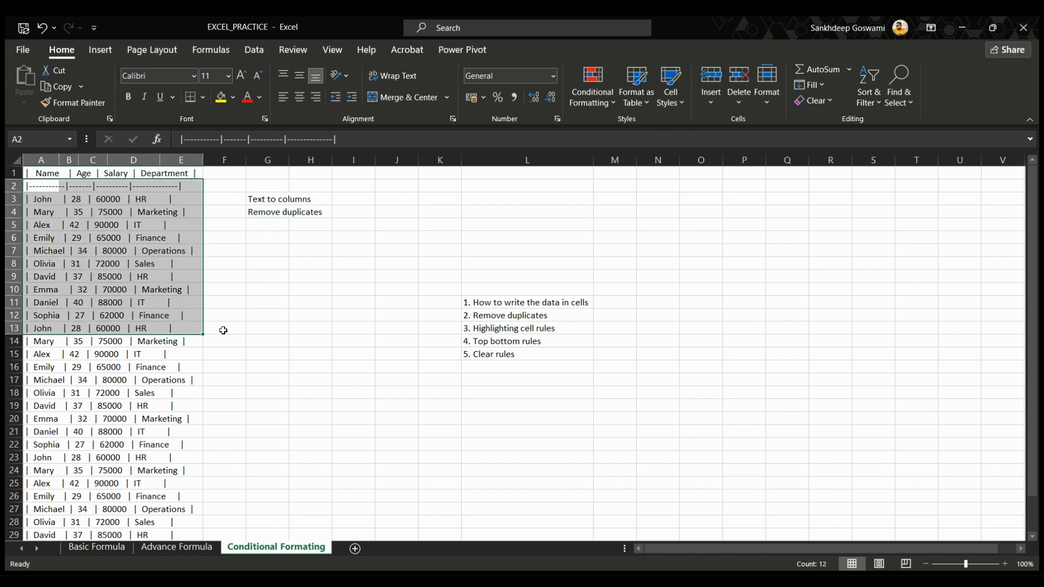
click(267, 328)
click(188, 548)
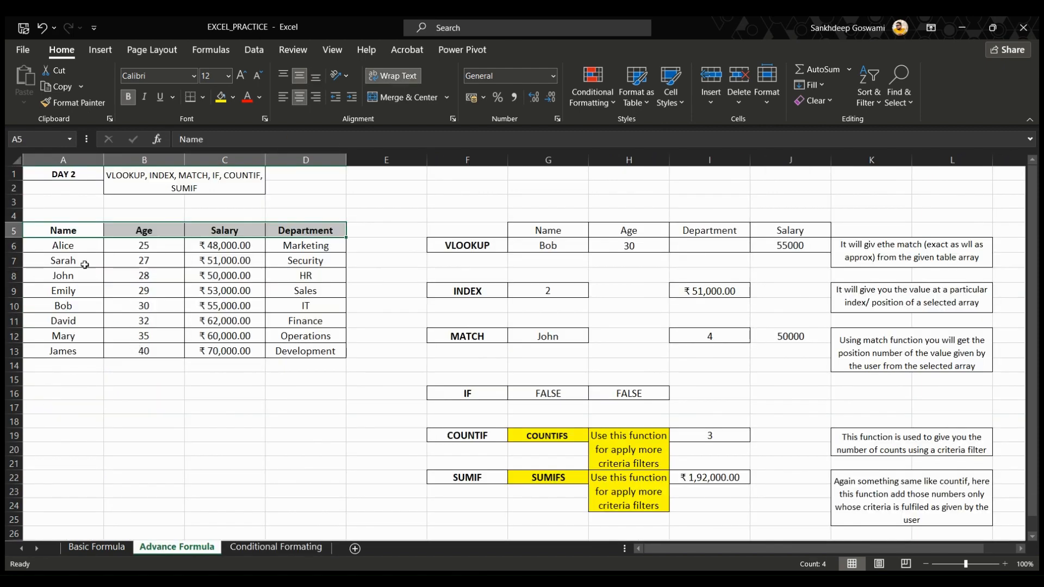
click(272, 548)
click(123, 302)
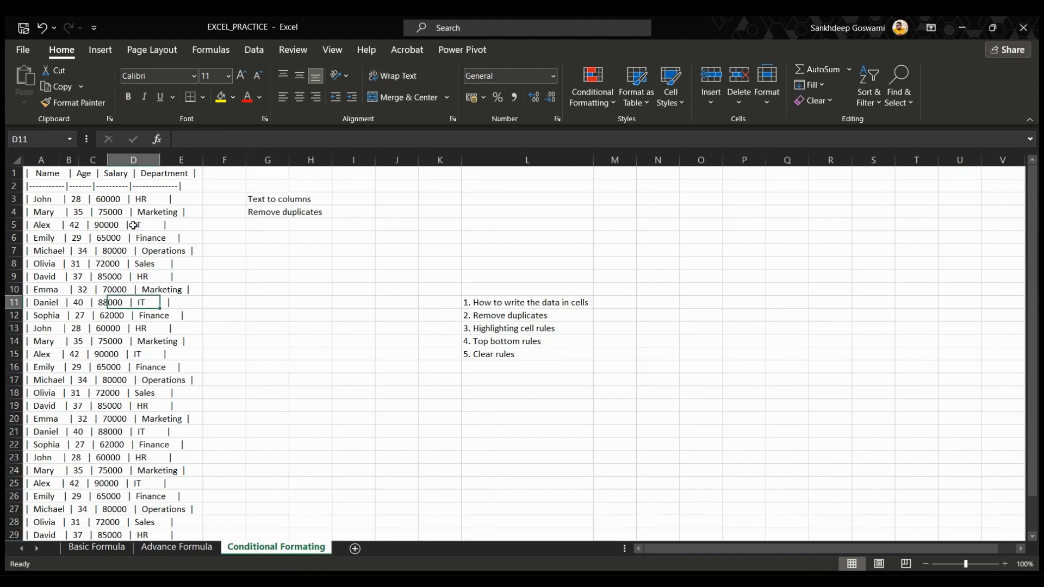
Examine the full contents of cell A1 and check columns A to D to see where the employee data is stored.
click(37, 175)
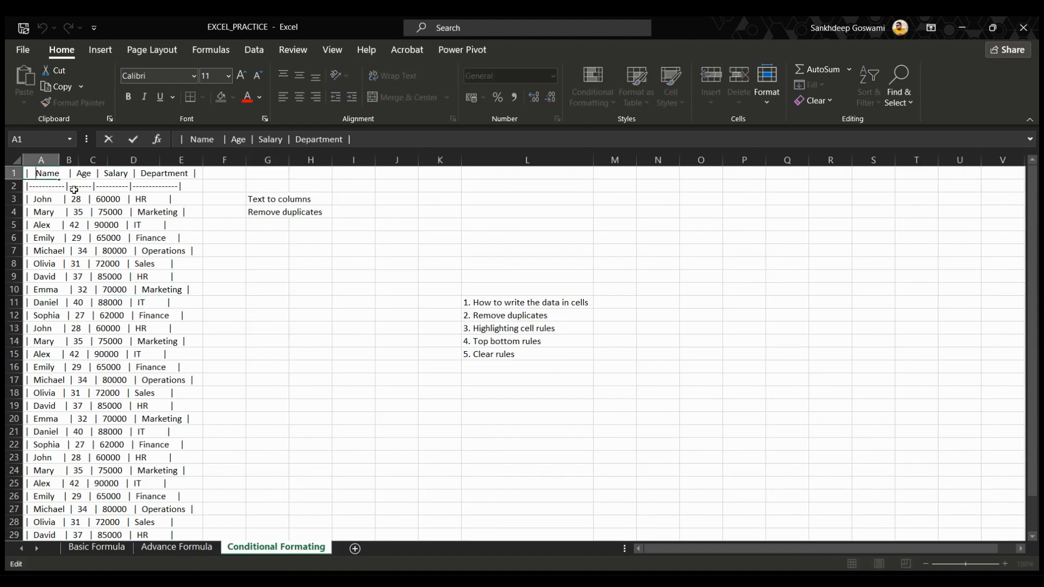
click(167, 288)
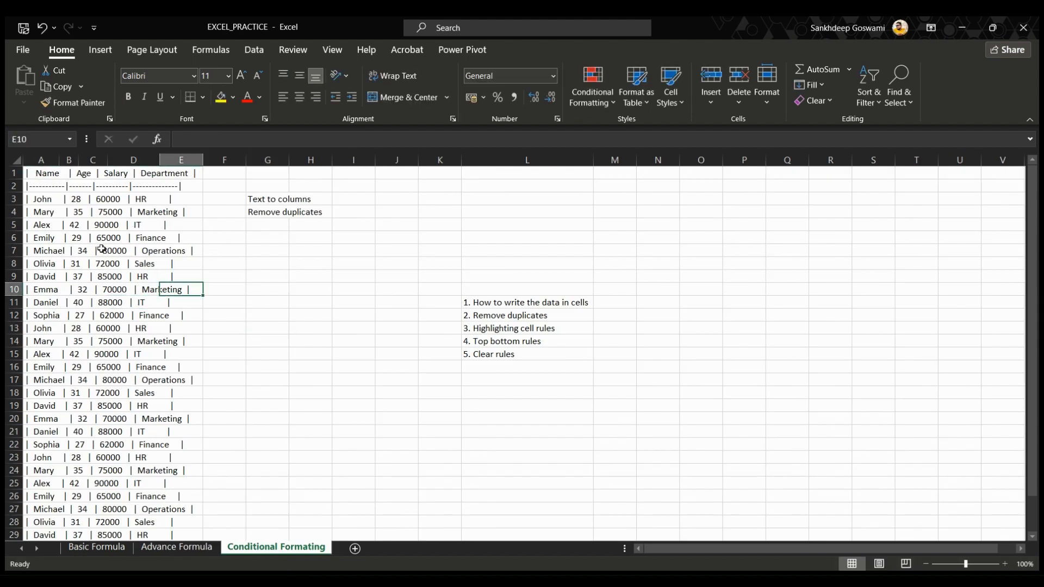
double_click(41, 175)
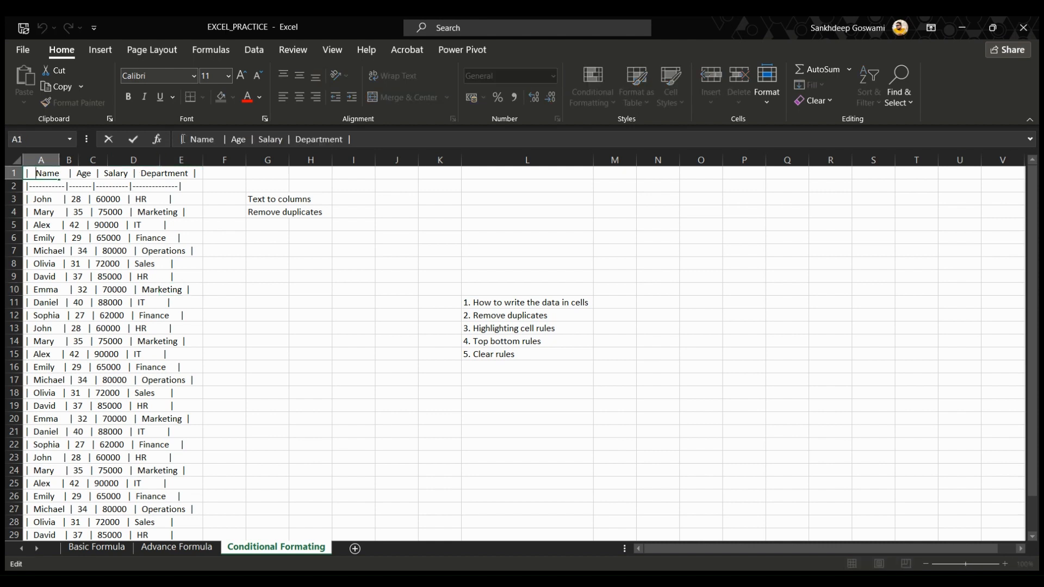
drag(196, 139, 377, 141)
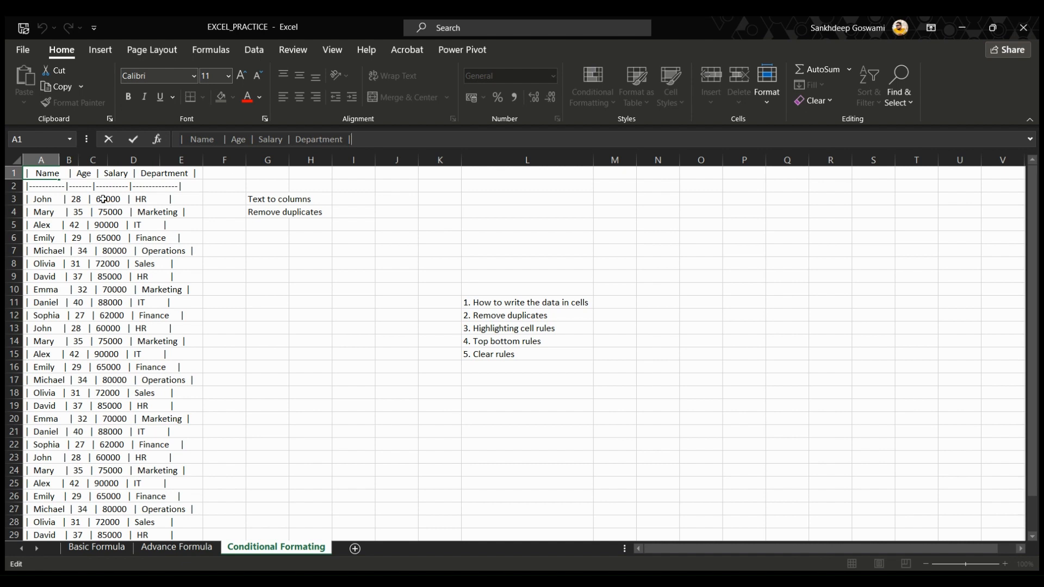
click(85, 183)
double_click(30, 174)
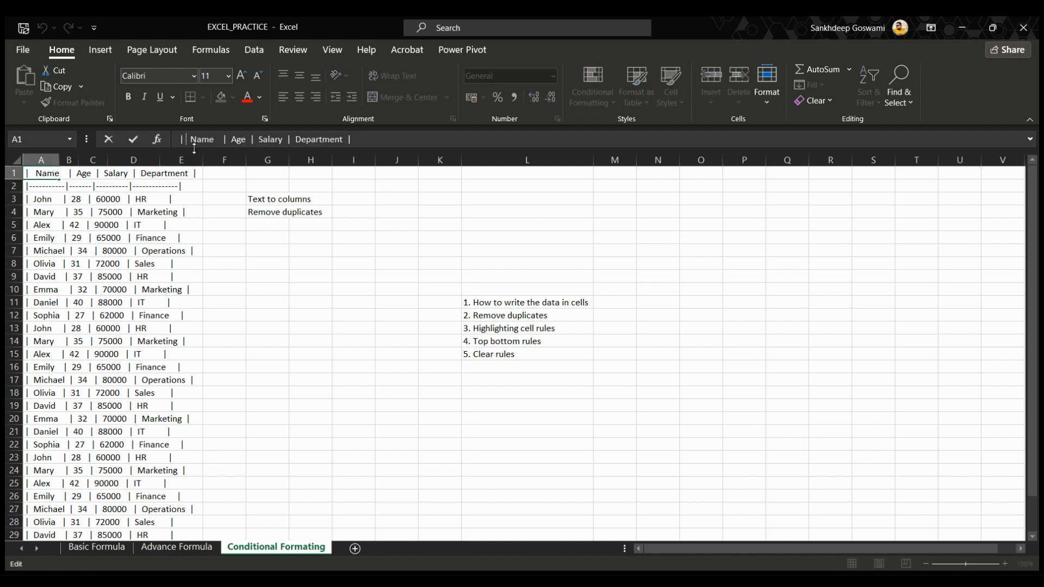
drag(190, 142, 276, 138)
click(210, 252)
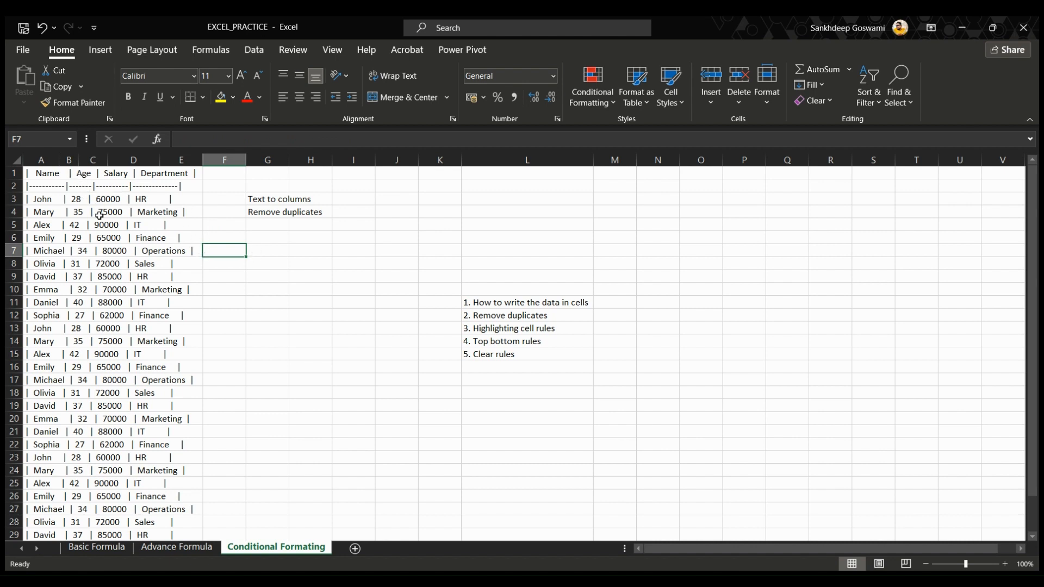
click(42, 160)
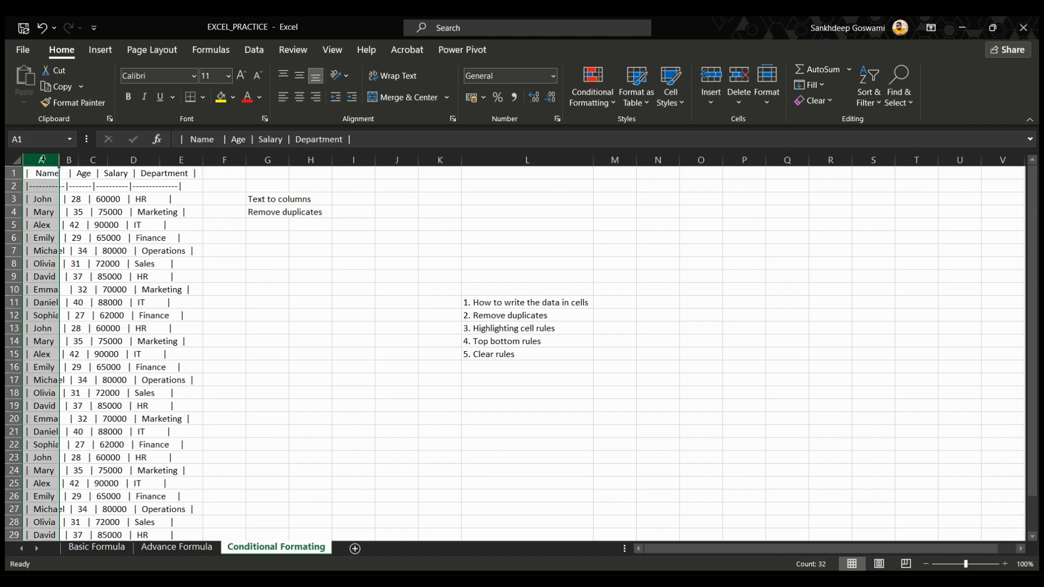
click(75, 159)
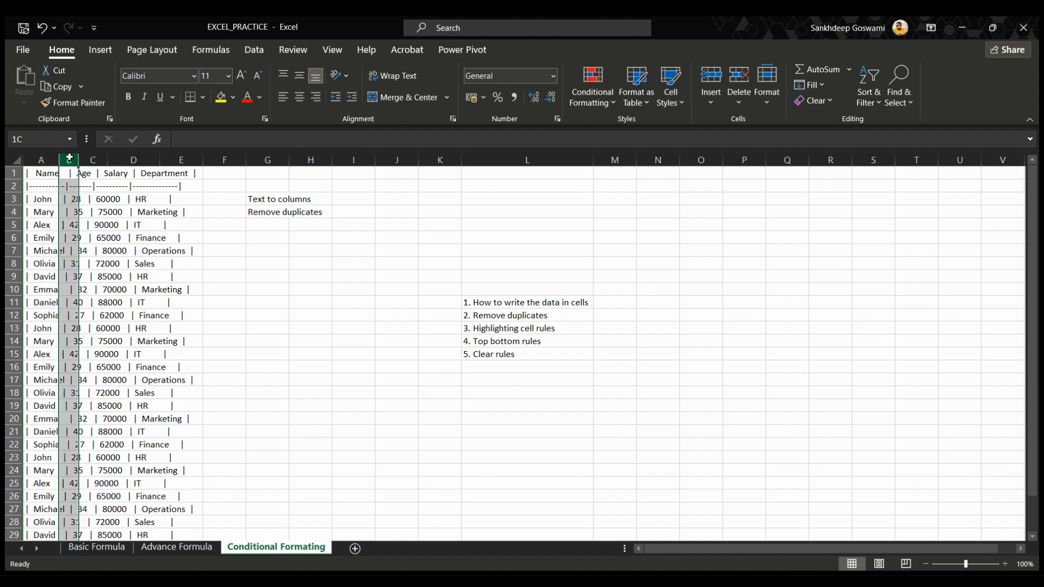
click(93, 160)
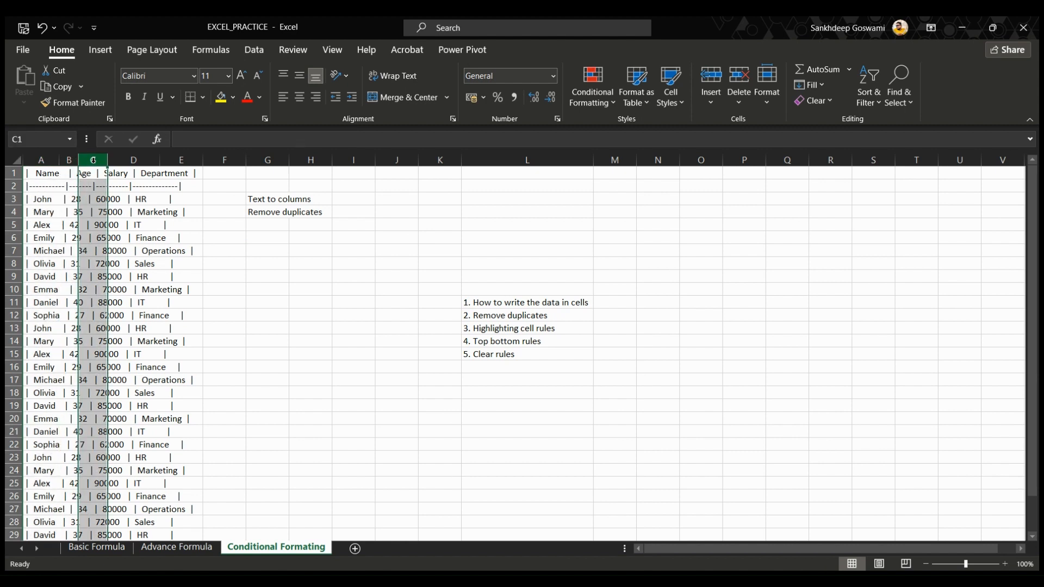
click(127, 159)
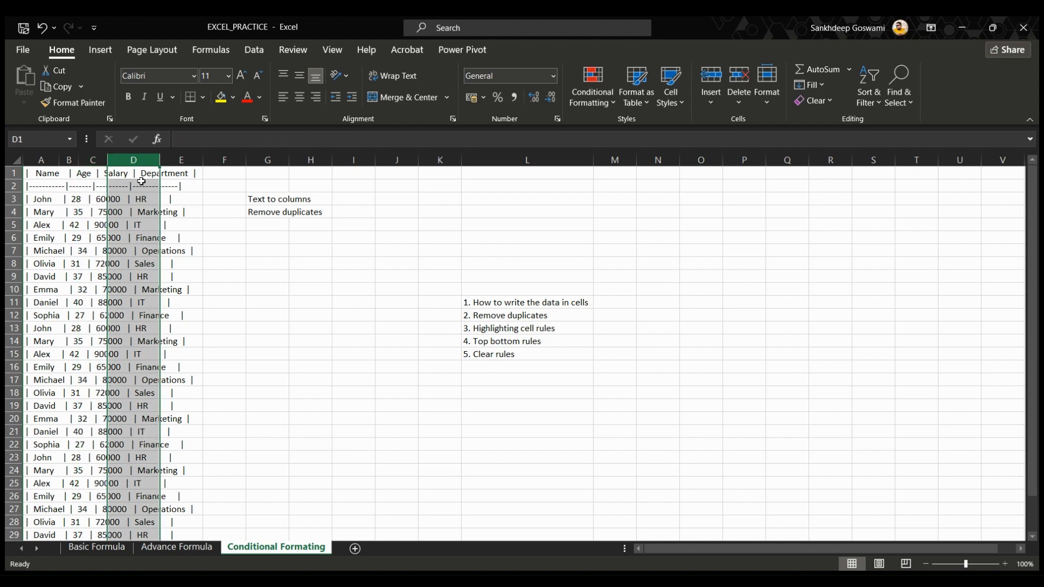
click(265, 256)
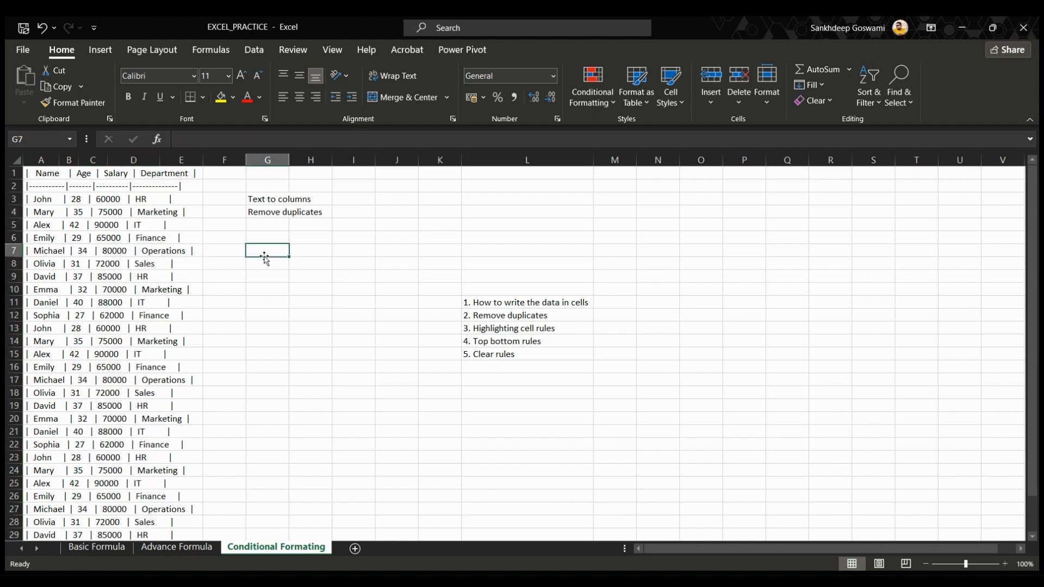
Move the two notes from G3:G4 to M5:M6, clear of the columns beside the employee data.
drag(263, 198, 266, 211)
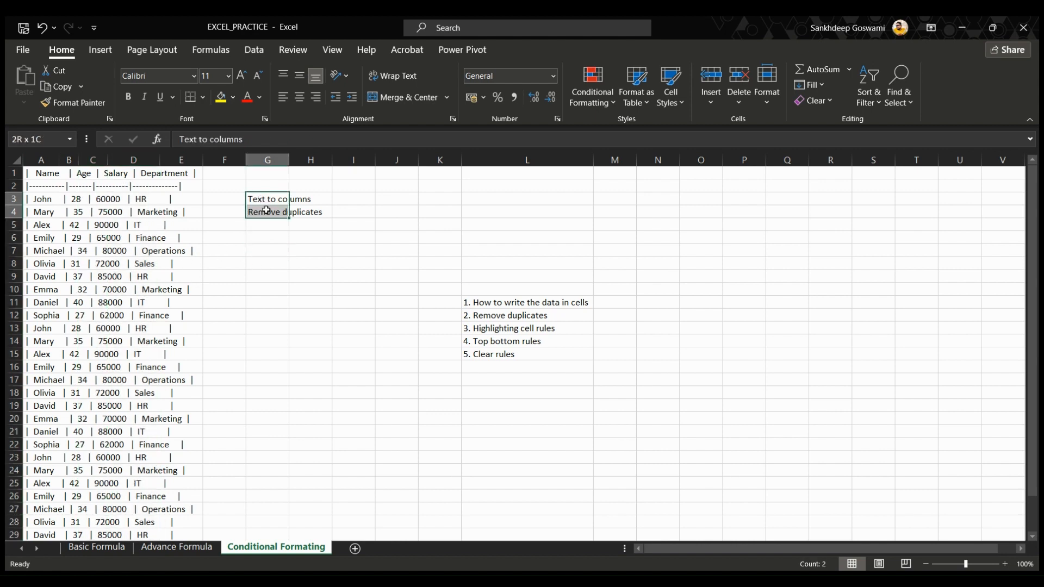
key(ctrl+c)
click(604, 226)
key(ctrl+v)
click(310, 363)
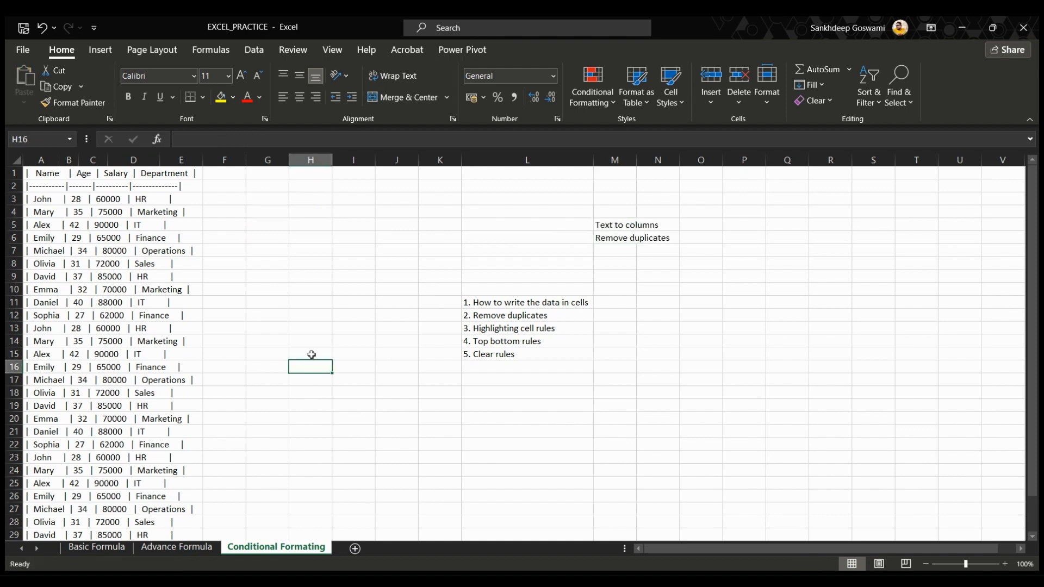
Split the employee data in column A into separate columns with Text to Columns.
click(41, 159)
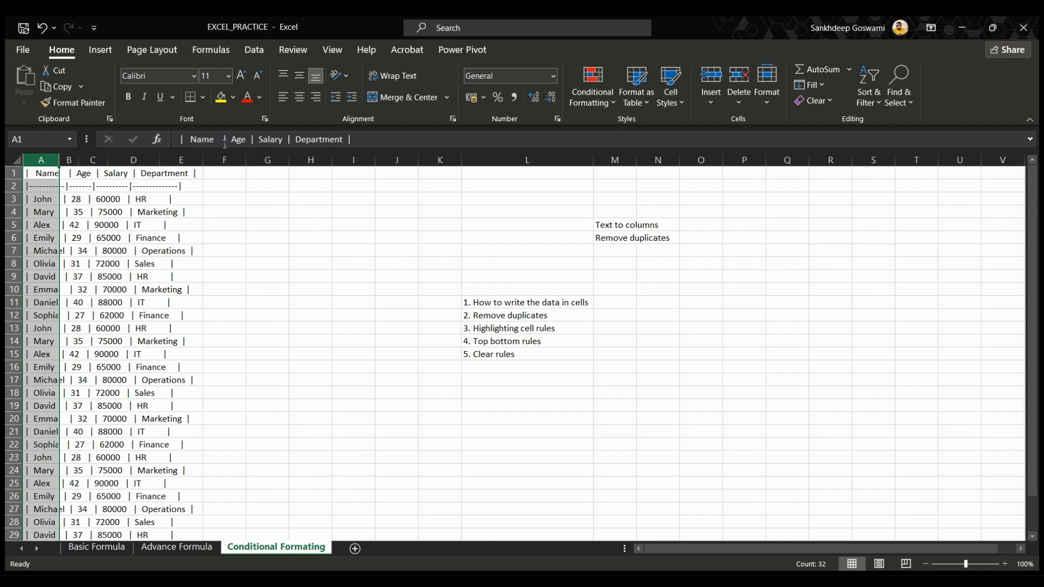
click(251, 49)
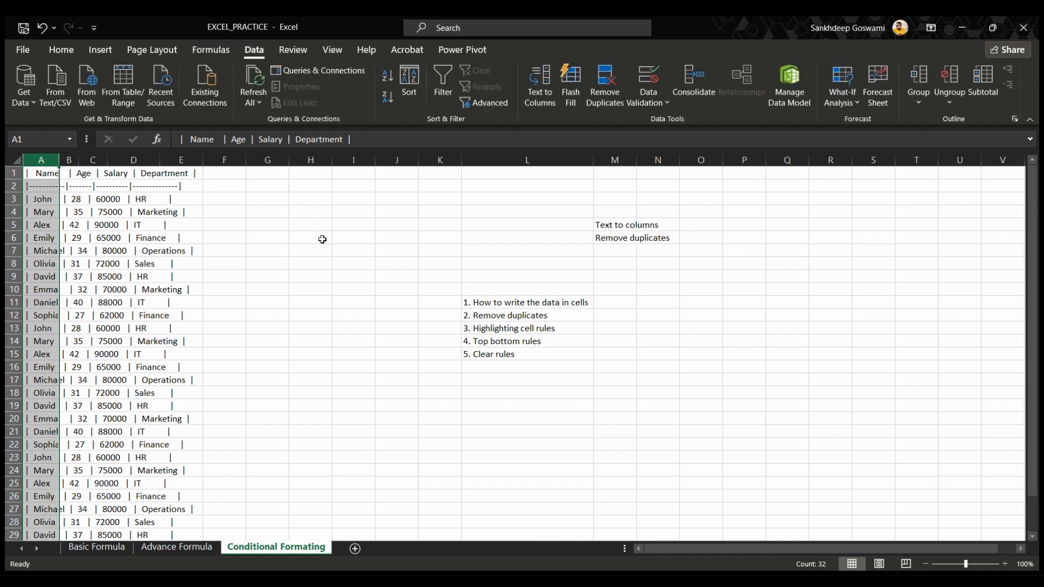
click(542, 106)
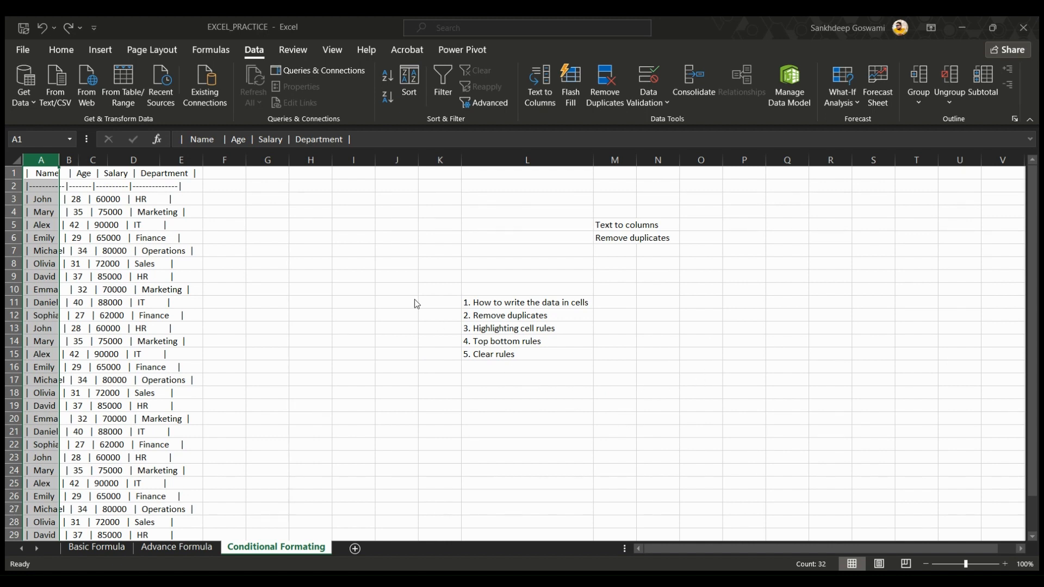
key(Return)
click(381, 212)
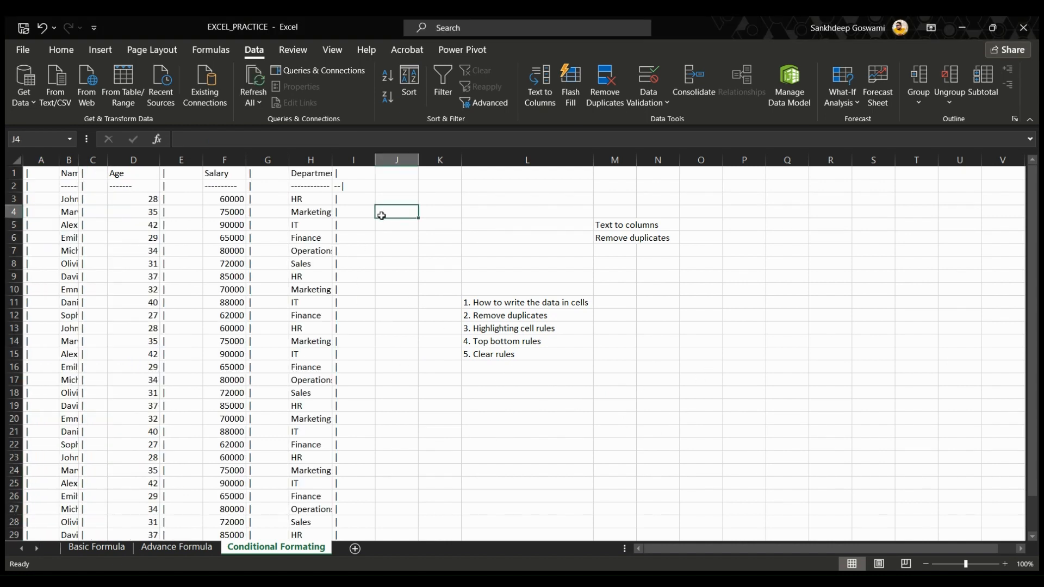
Delete columns A, C, E, G and I, which hold the pipe separators.
click(41, 160)
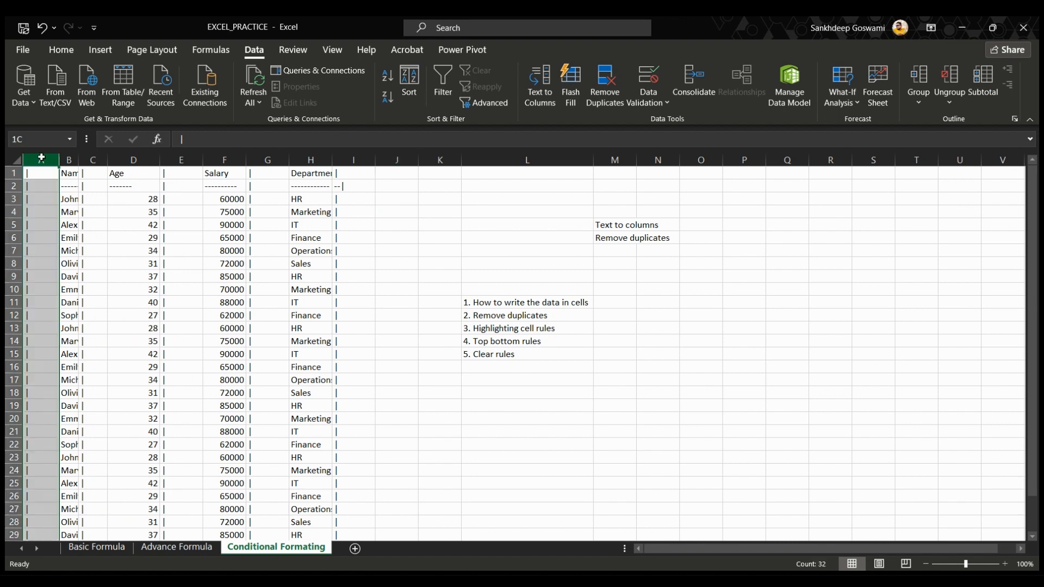
ctrl+click(89, 159)
ctrl+click(181, 160)
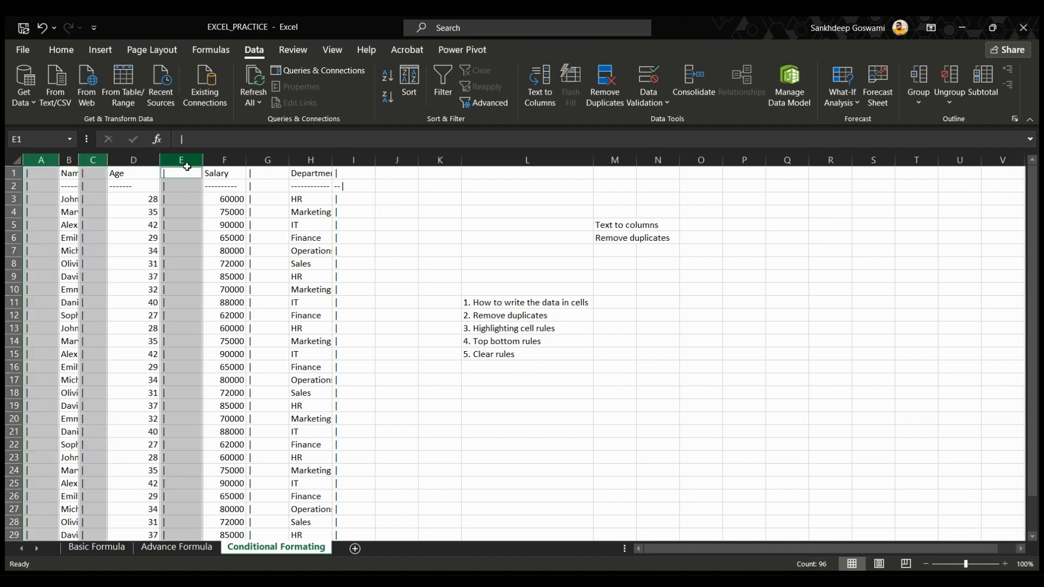
ctrl+click(268, 160)
ctrl+click(344, 159)
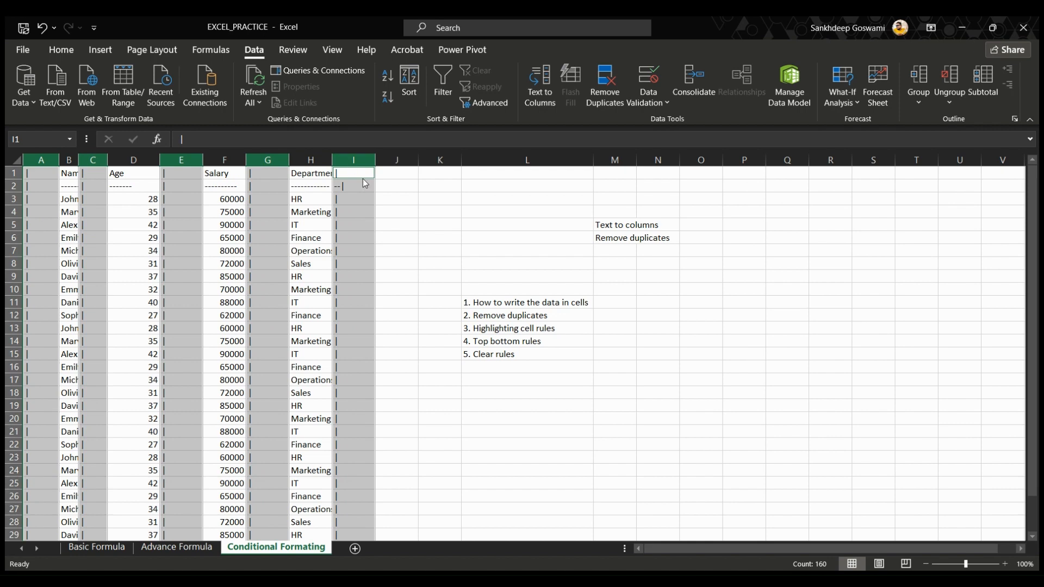
key(ctrl+minus)
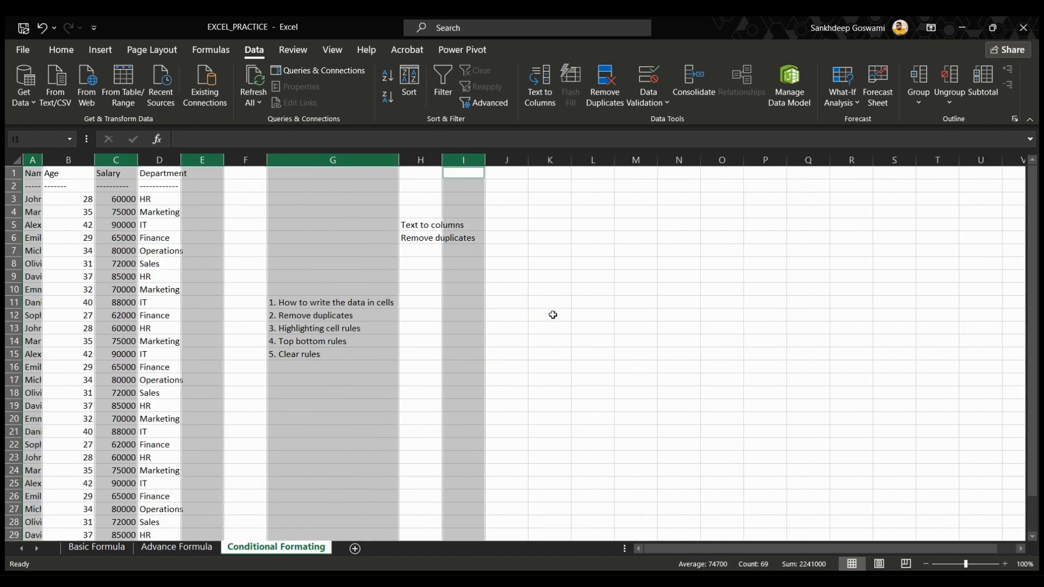
click(576, 299)
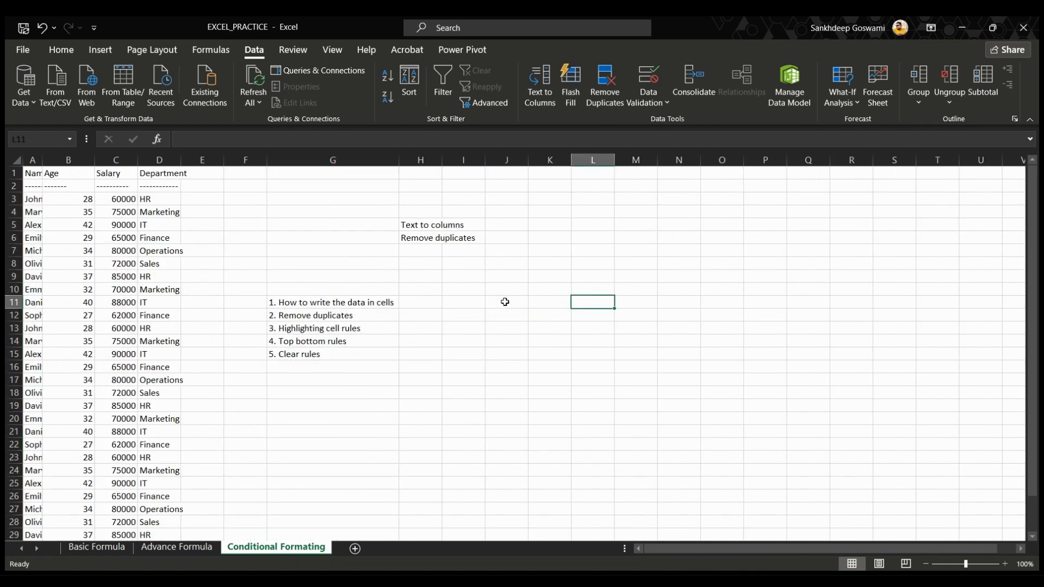
AutoFit the width of every column on the sheet to its contents.
click(9, 160)
double_click(43, 159)
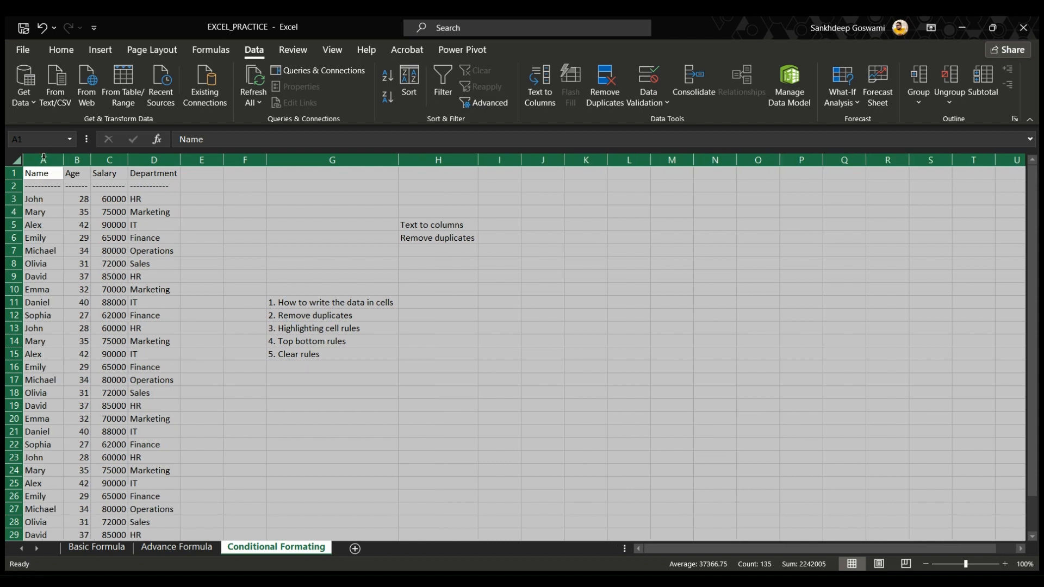
click(282, 228)
Apply all borders to columns A to D and check how far down the sheet they extend.
drag(38, 160, 169, 158)
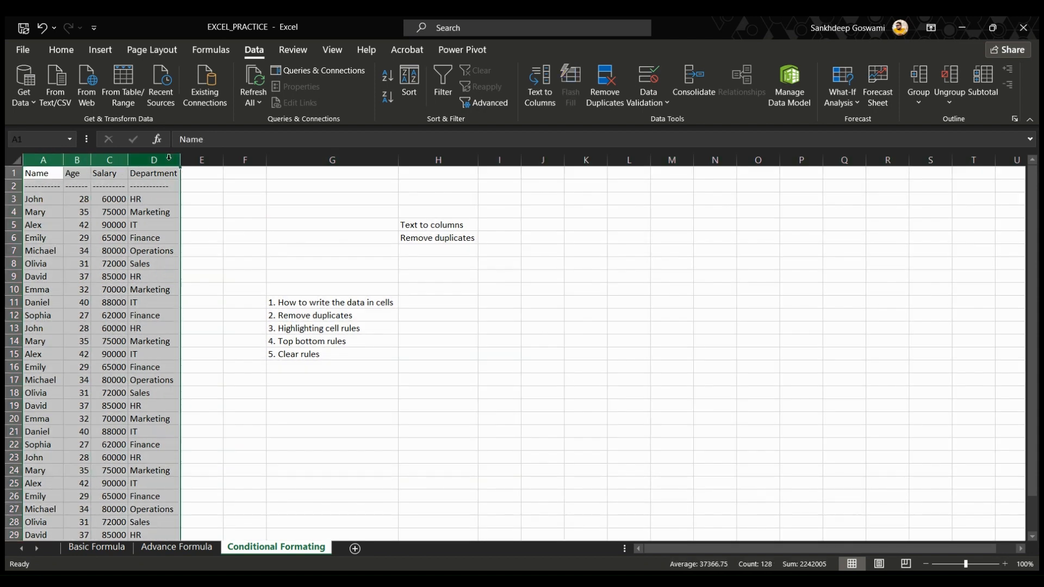
click(61, 49)
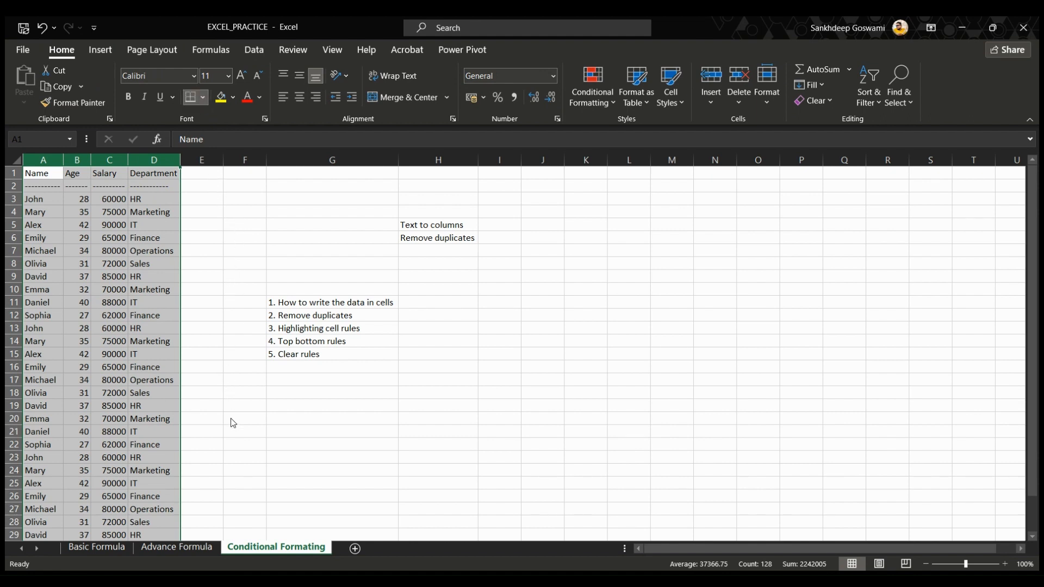
key(alt+h)
key(b)
key(a)
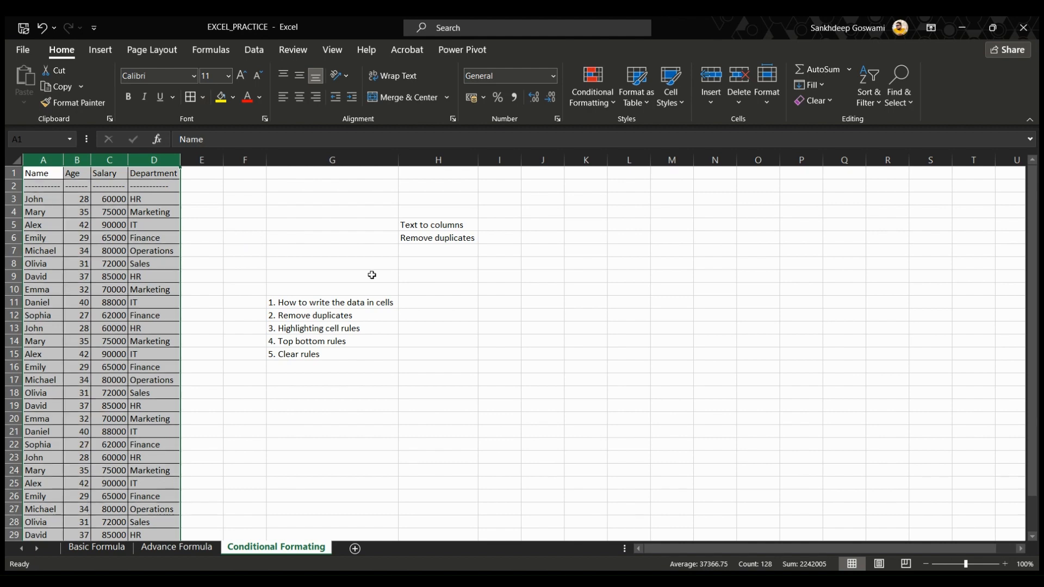
click(586, 315)
scroll(186, 242, down, 10)
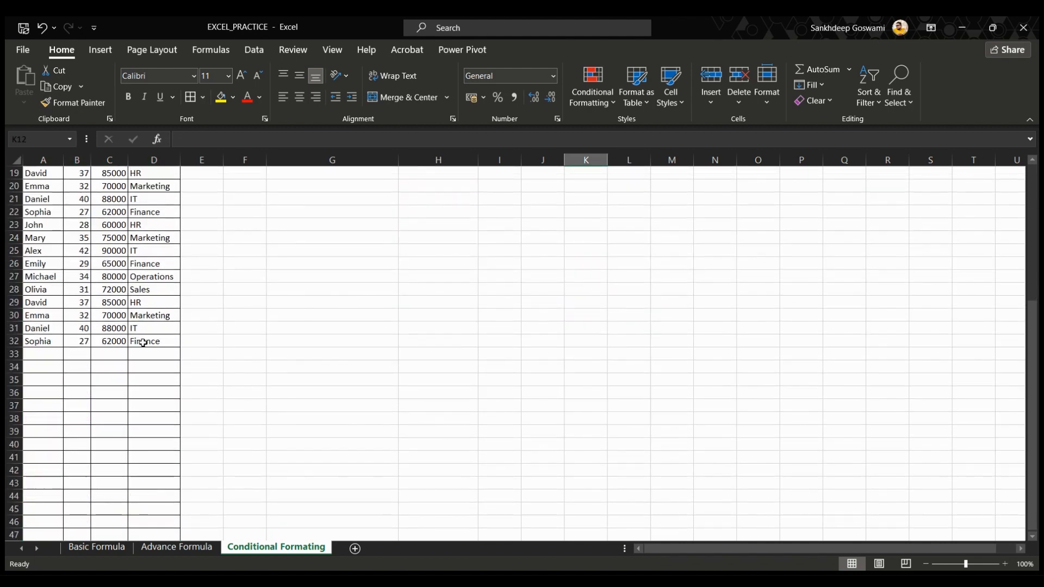
Compare the employee records in rows 3 and 23 across columns A to D to identify duplicate entries.
scroll(138, 322, up, 10)
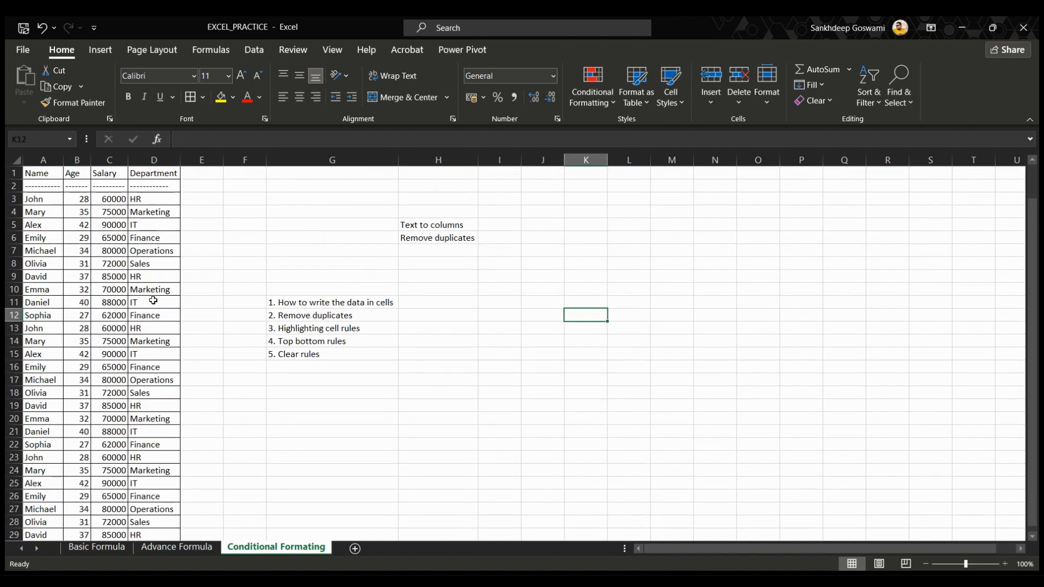
click(417, 227)
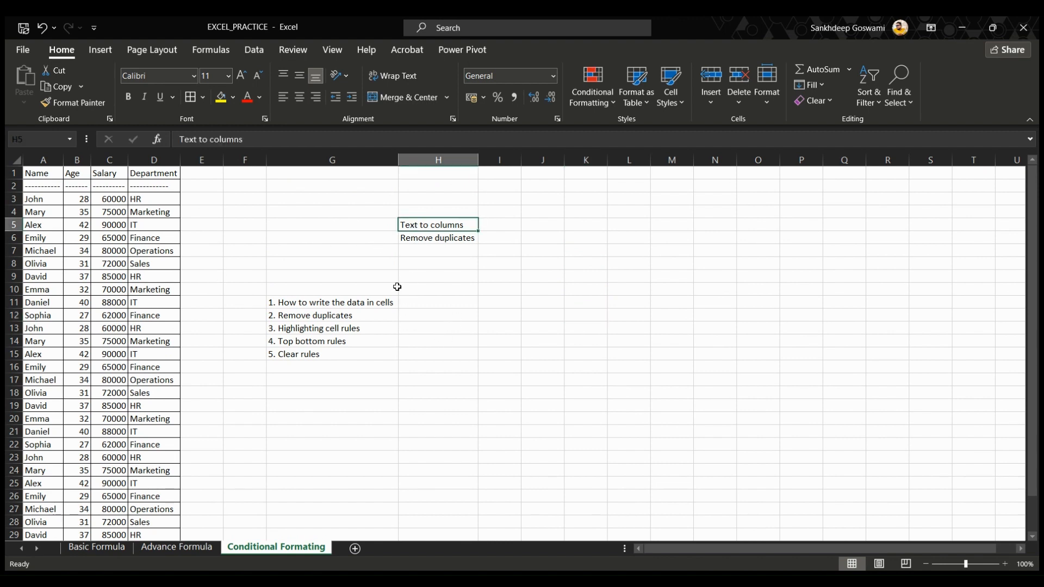
click(426, 245)
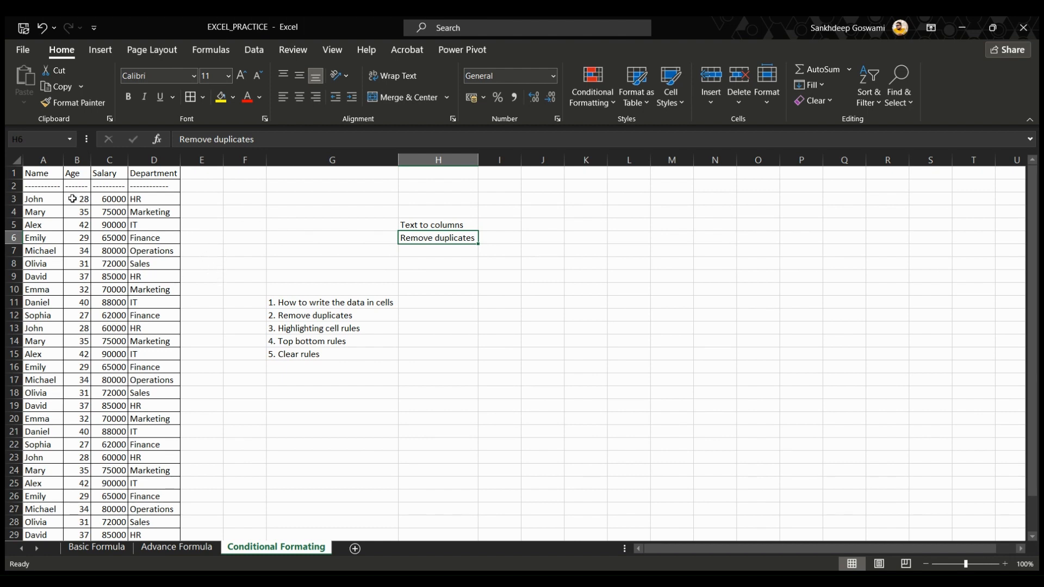
click(46, 198)
drag(46, 198, 153, 199)
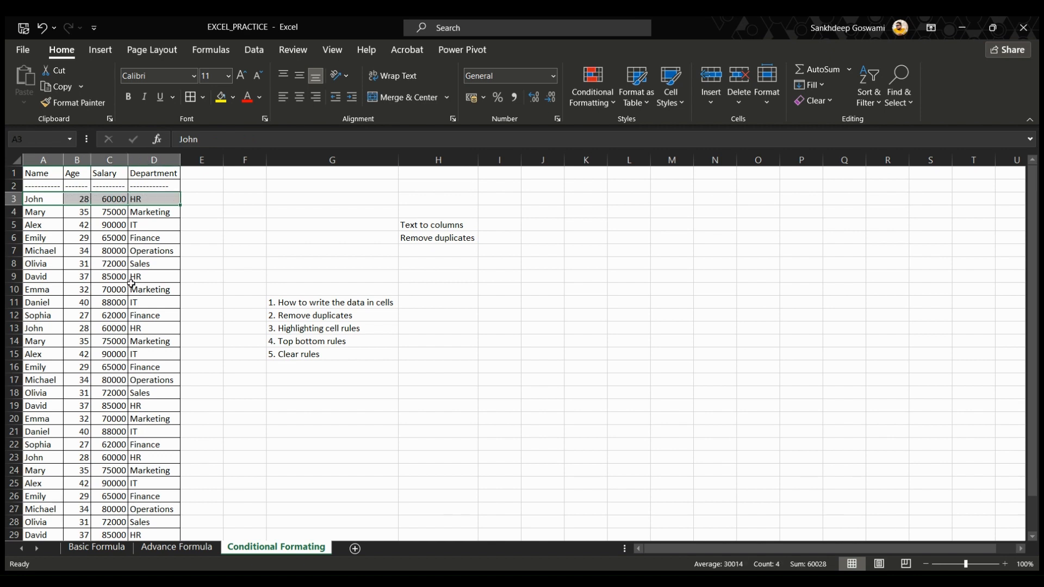
click(48, 458)
drag(49, 458, 105, 457)
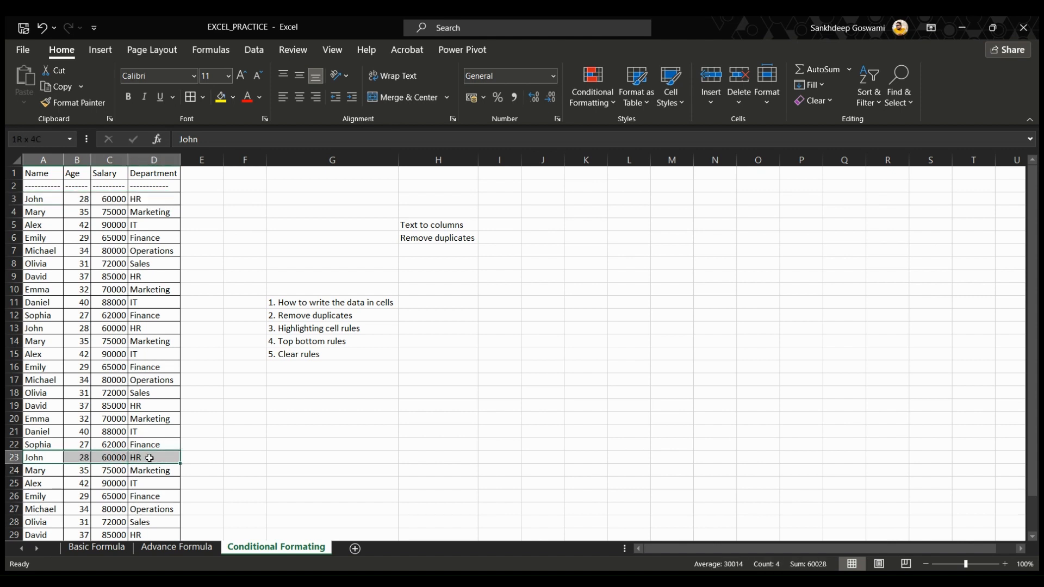
drag(41, 199, 141, 199)
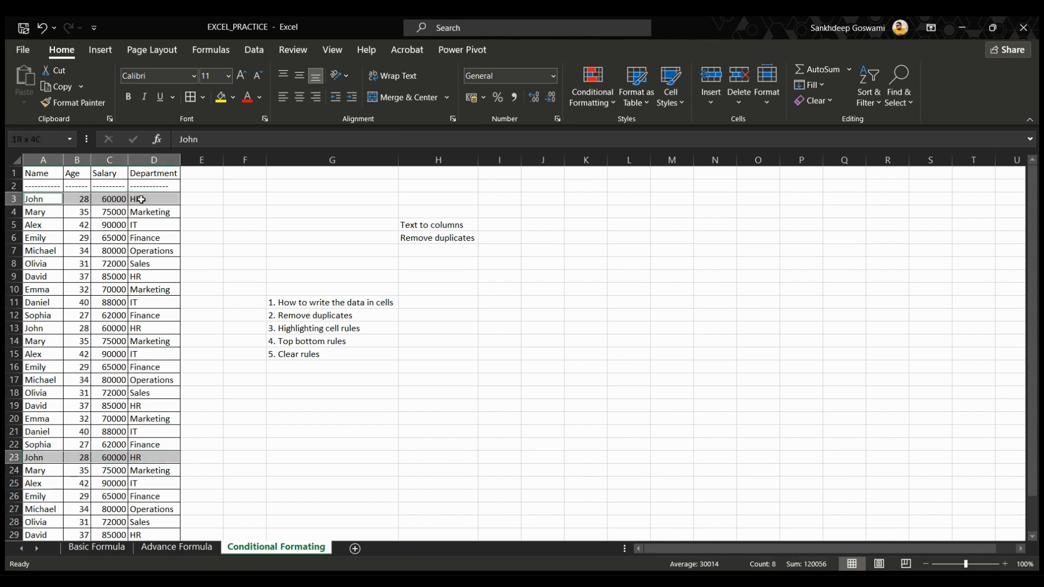
click(149, 250)
drag(38, 199, 158, 199)
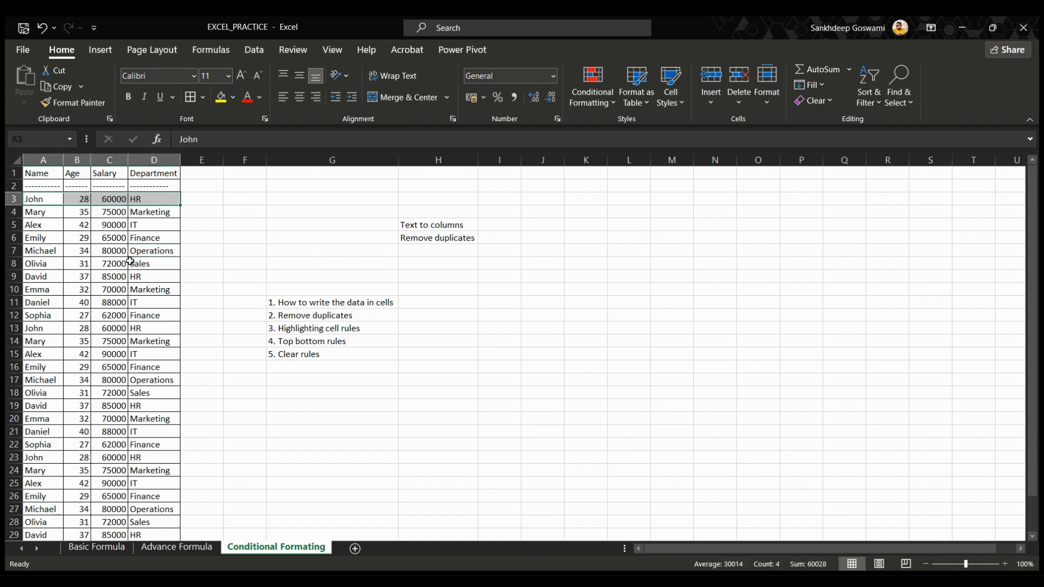
drag(42, 459, 147, 457)
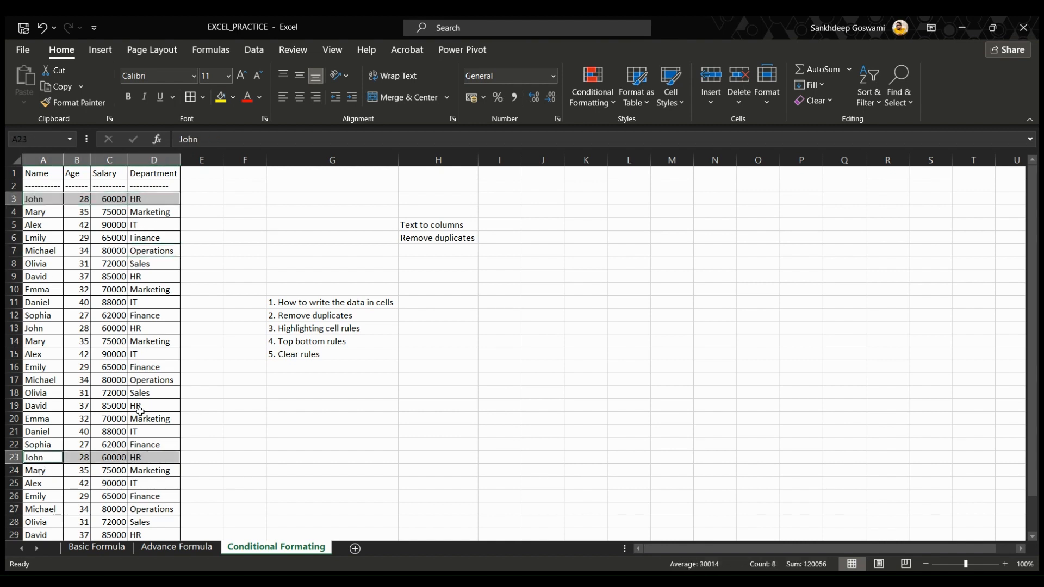
click(145, 265)
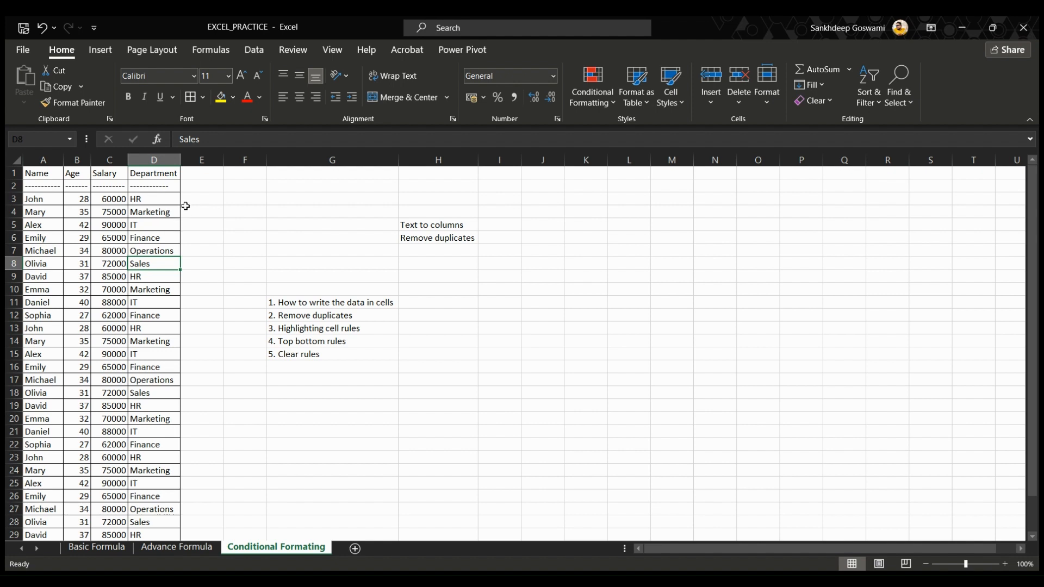
Remove duplicate rows from the employee data in columns A to D.
drag(43, 157, 171, 155)
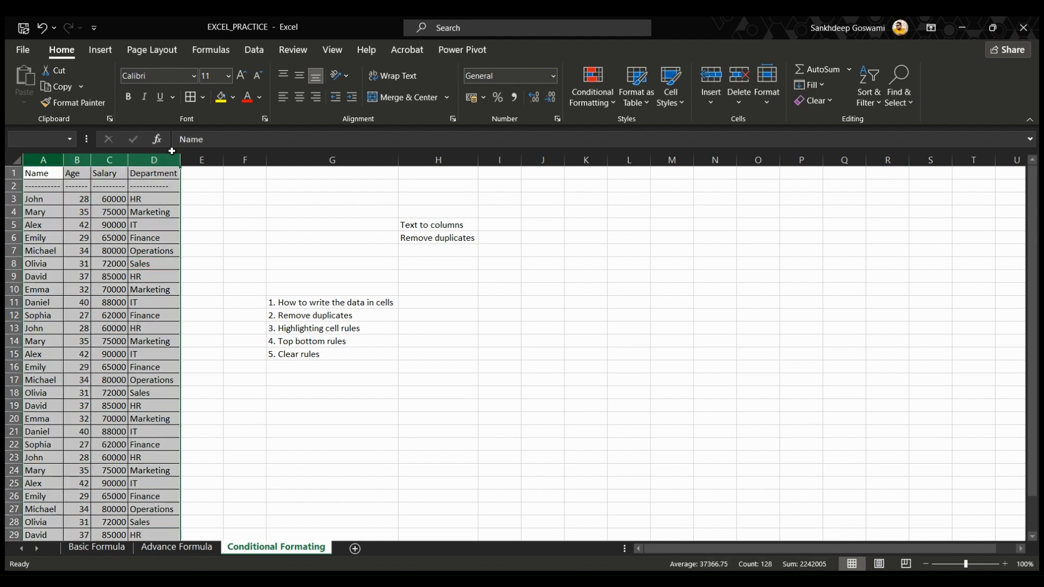
click(259, 51)
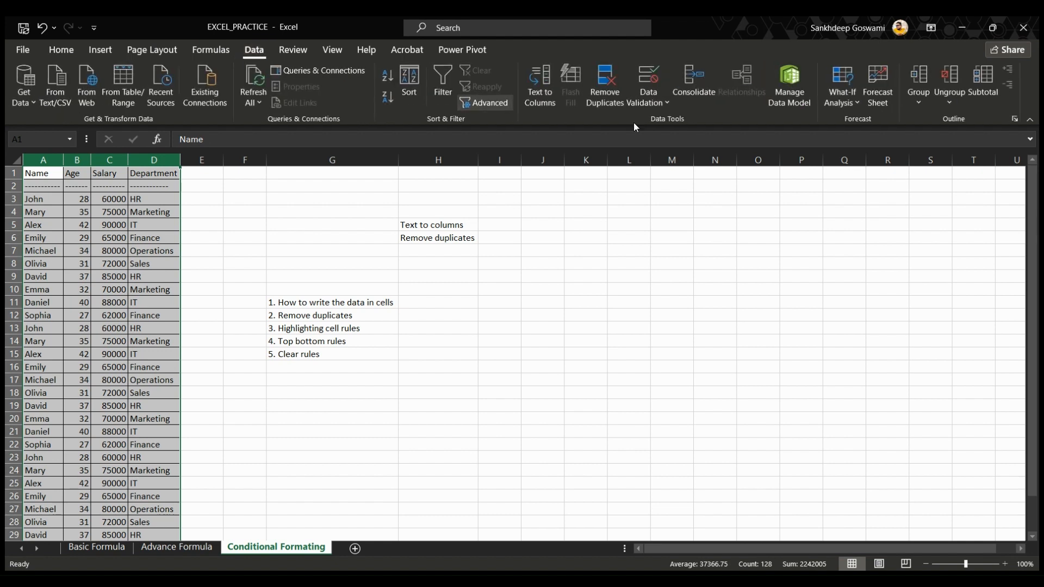
click(605, 103)
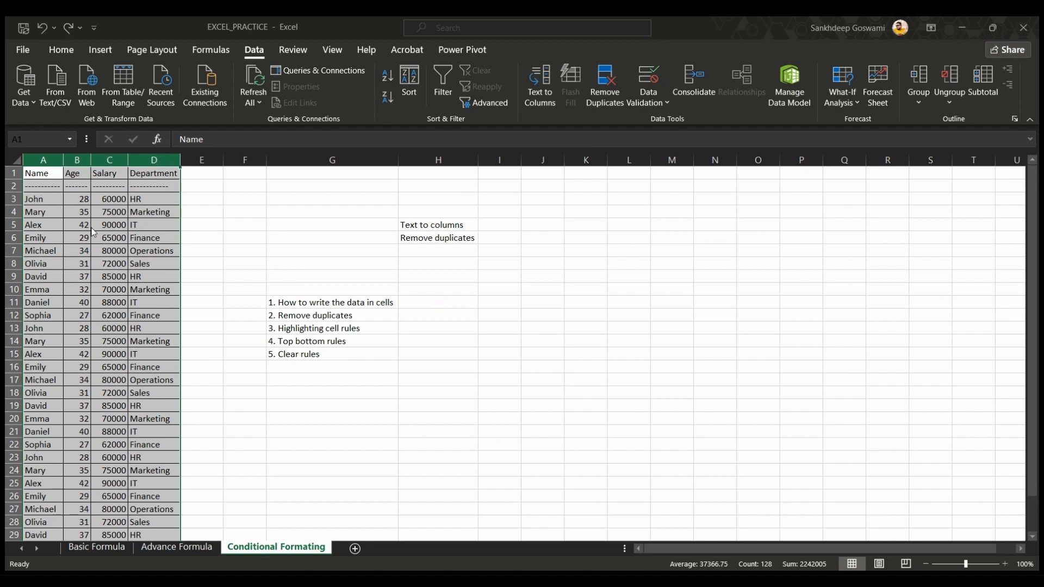
click(567, 380)
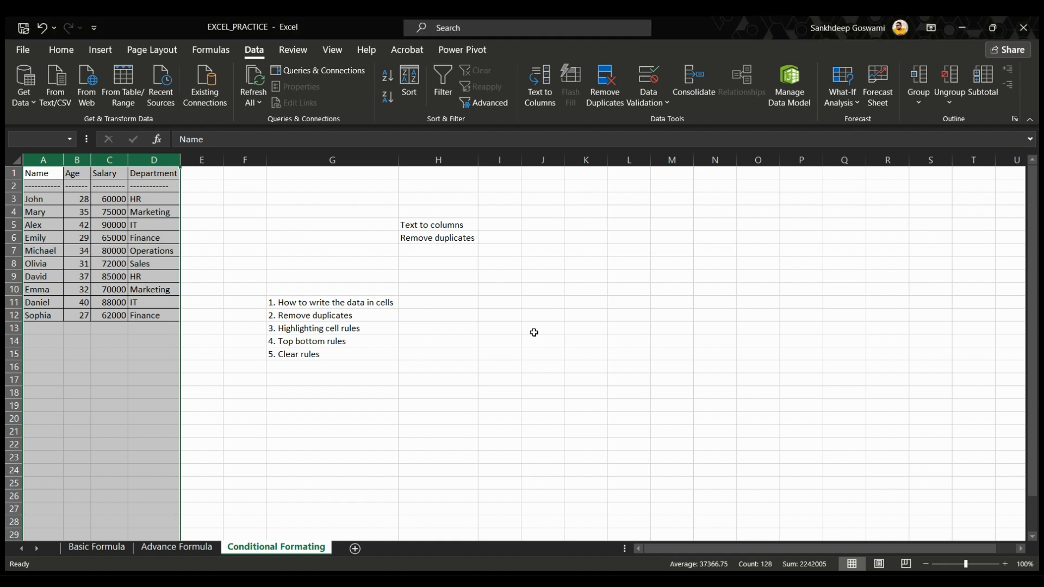
click(486, 288)
Undo the duplicate removal in columns A to D.
key(ctrl+z)
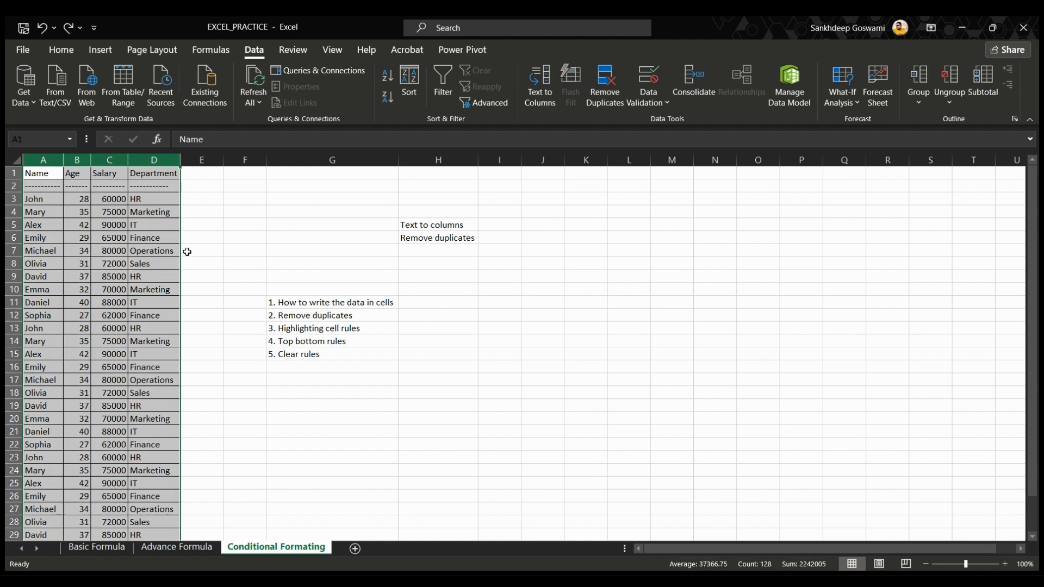
click(201, 243)
drag(43, 159, 159, 162)
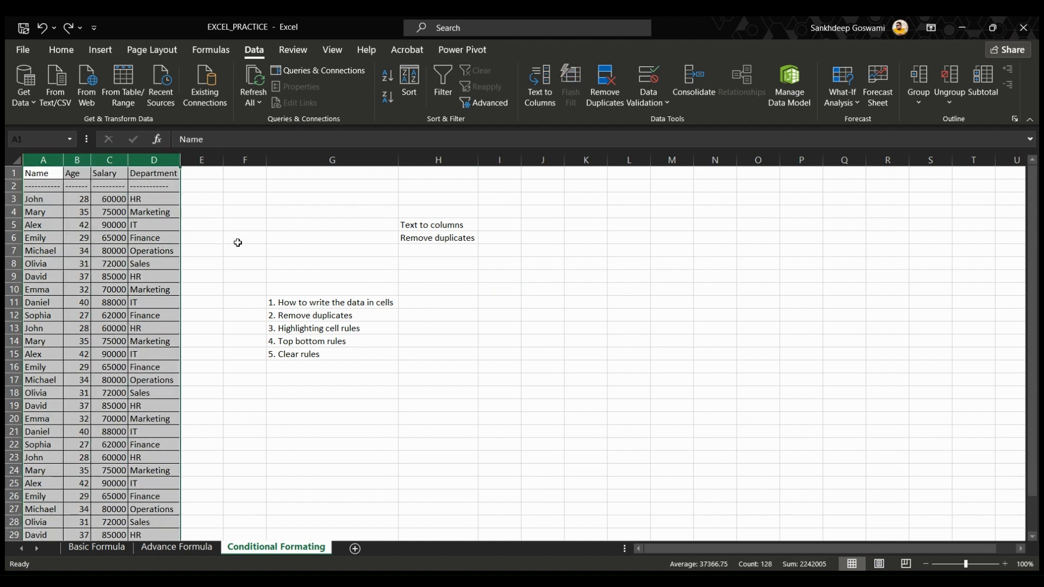
click(210, 199)
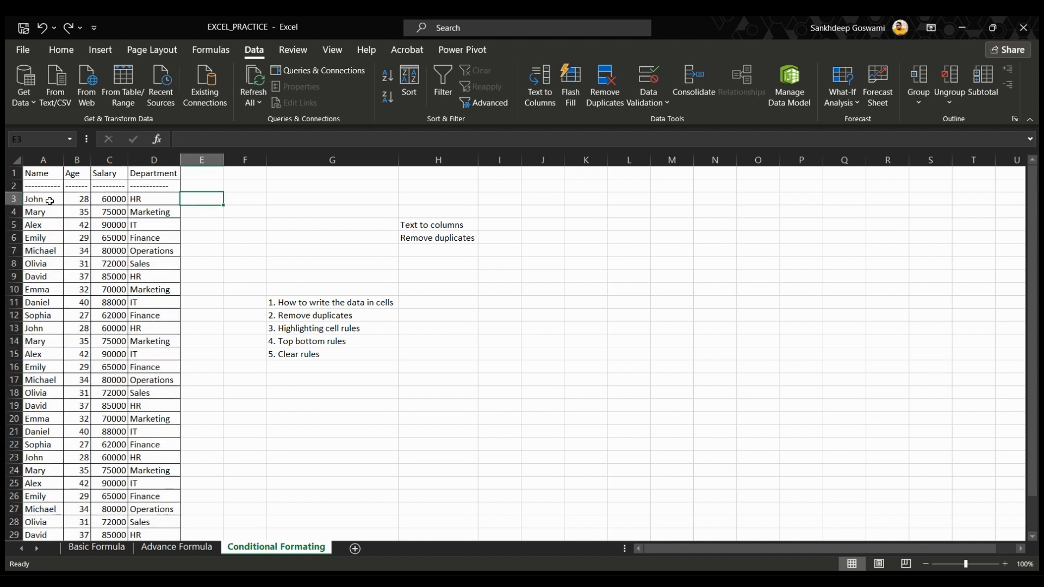
Compare the department entries of the matching records in cells D3 and D23.
drag(51, 201, 148, 199)
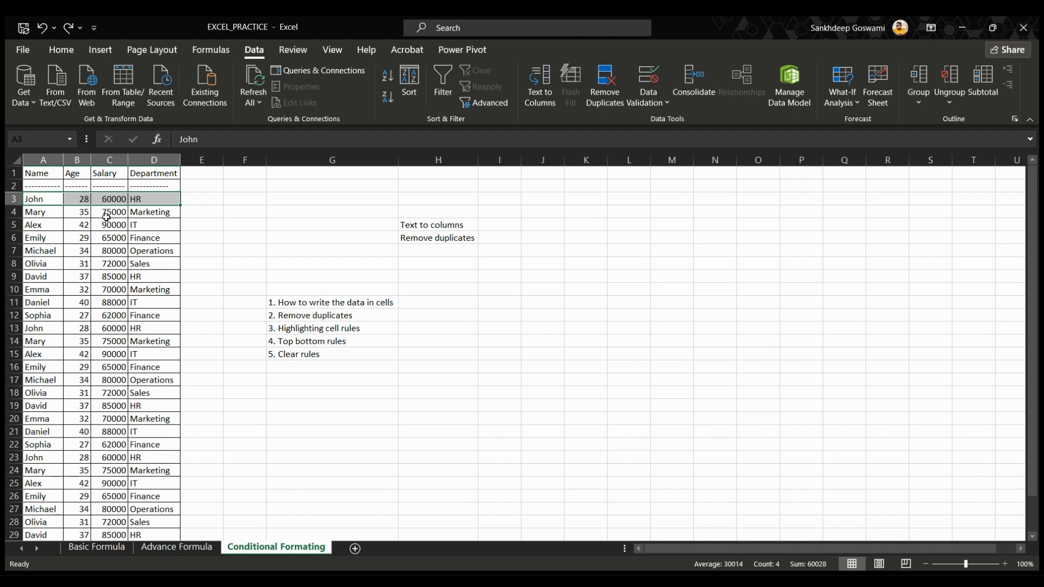
click(245, 197)
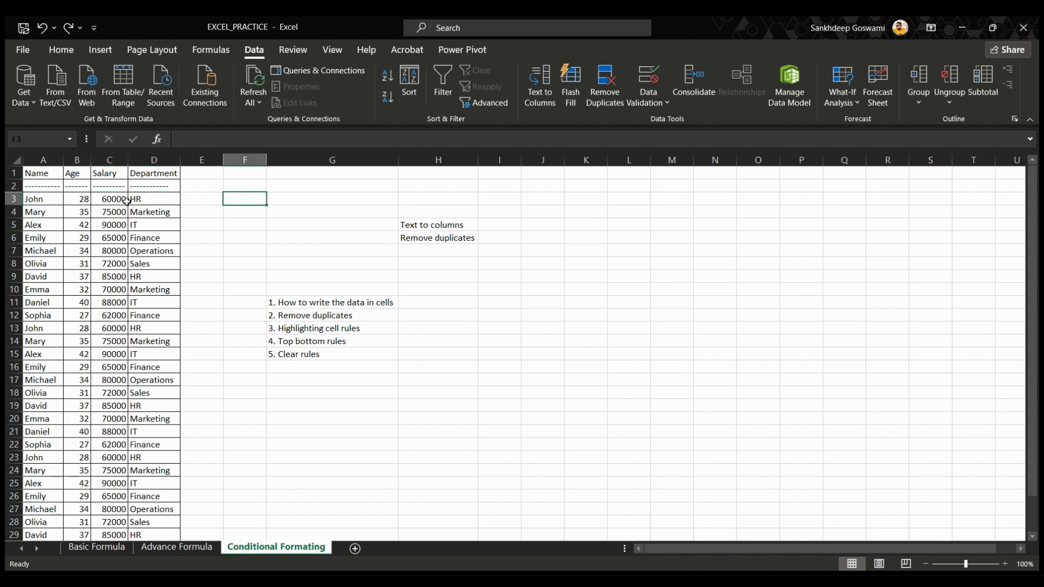
click(155, 198)
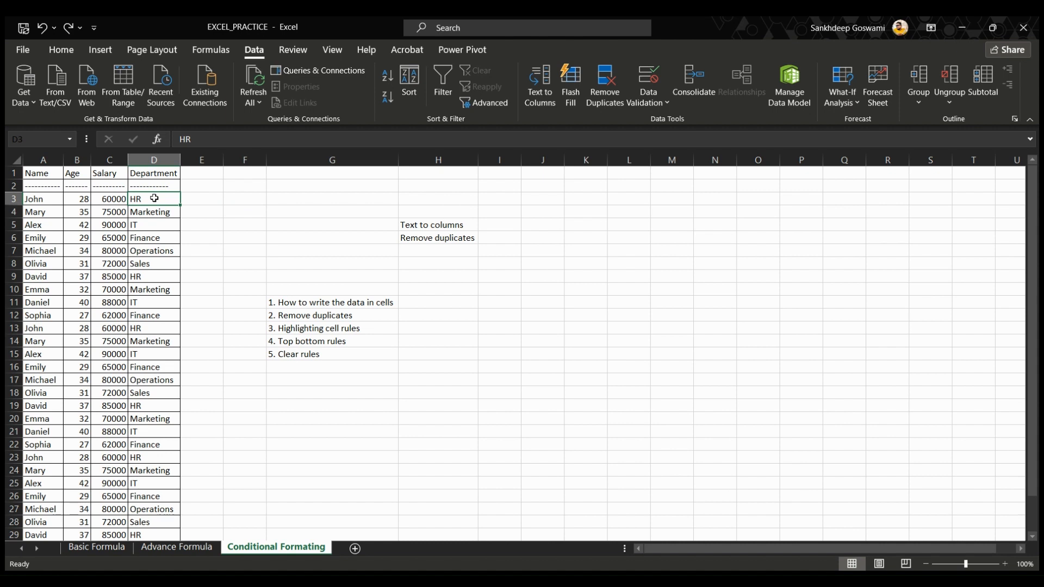
ctrl+click(153, 459)
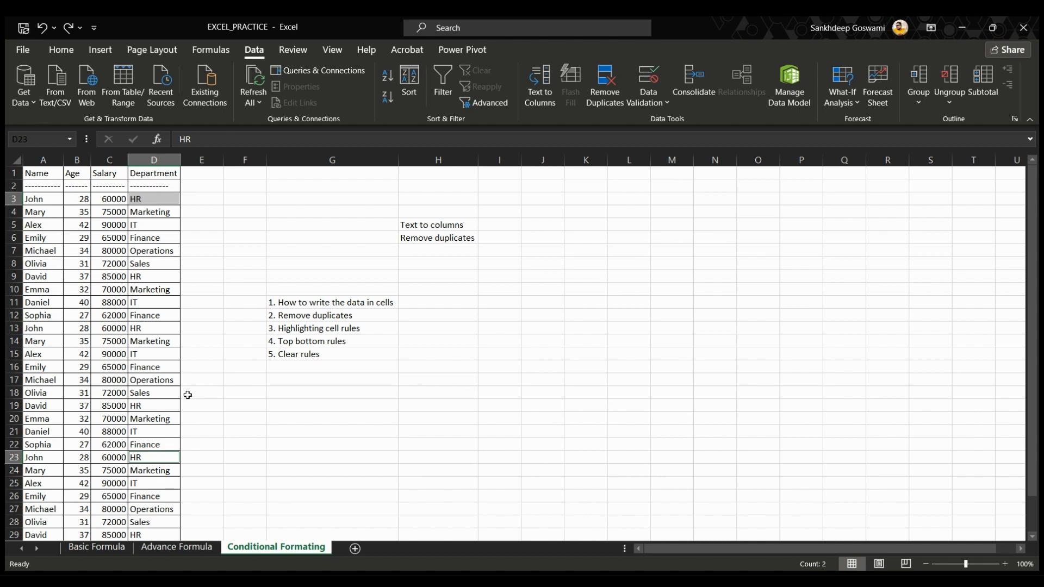
Change the department in cell D3 to IT and check it against cell D23.
click(152, 199)
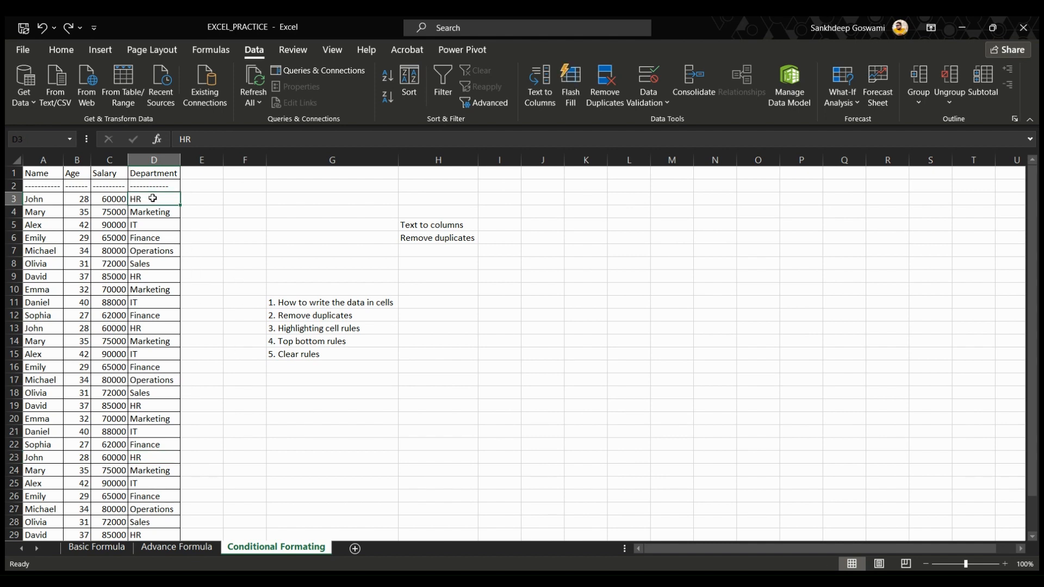
double_click(152, 198)
key(BackSpace)
key(BackSpace)
text(IT)
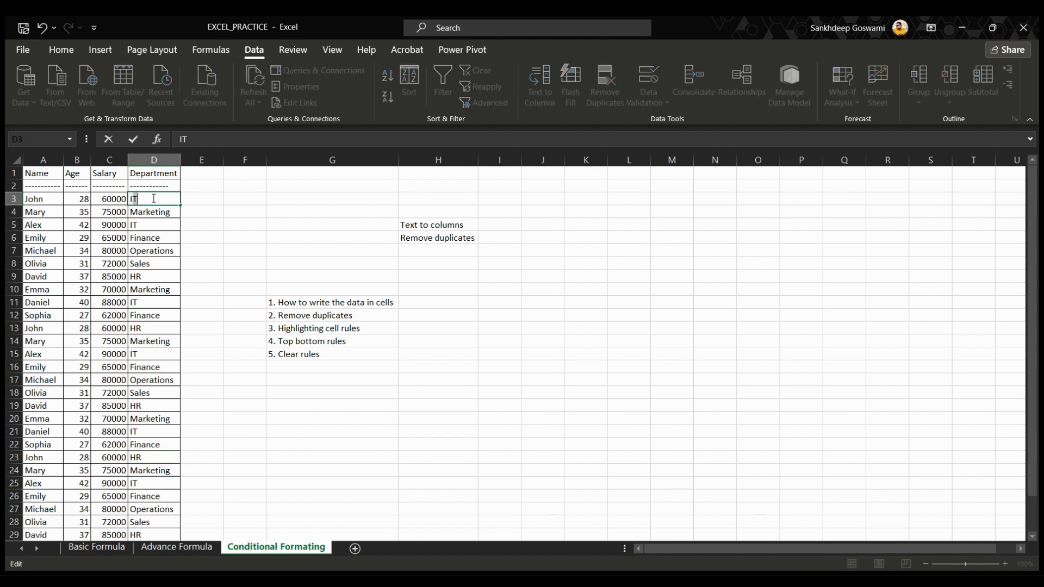
click(231, 238)
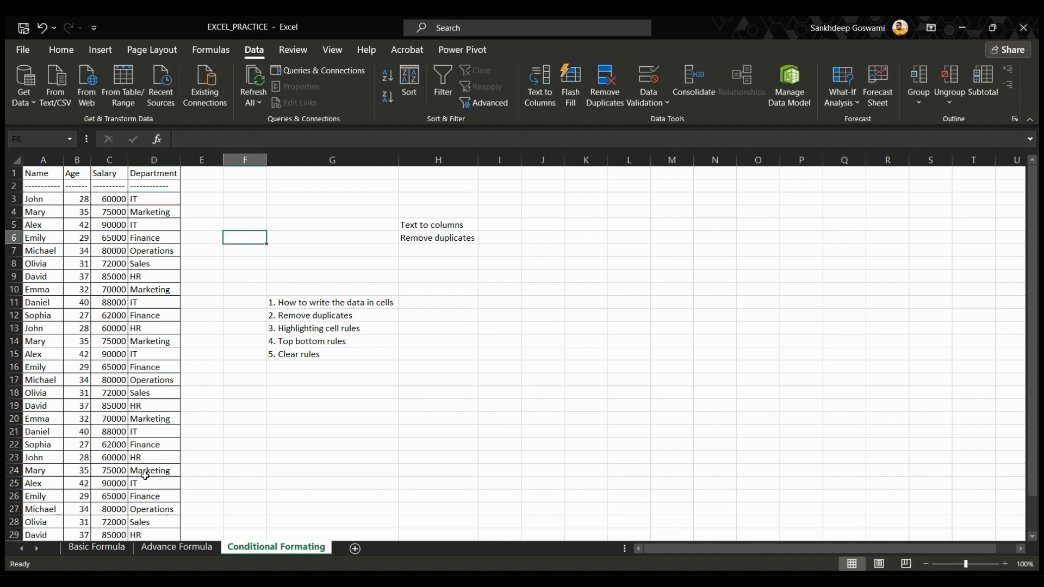
click(161, 454)
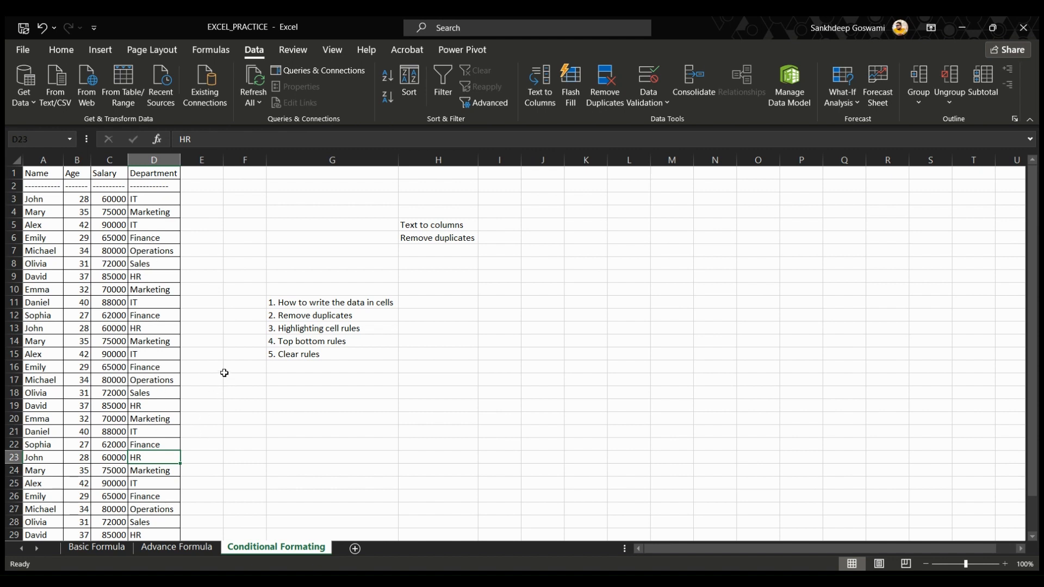
Undo the department change in D3 along with the border formatting, and redo the borders on columns A to D.
key(ctrl+z)
click(231, 235)
key(ctrl+Home)
key(ctrl+a)
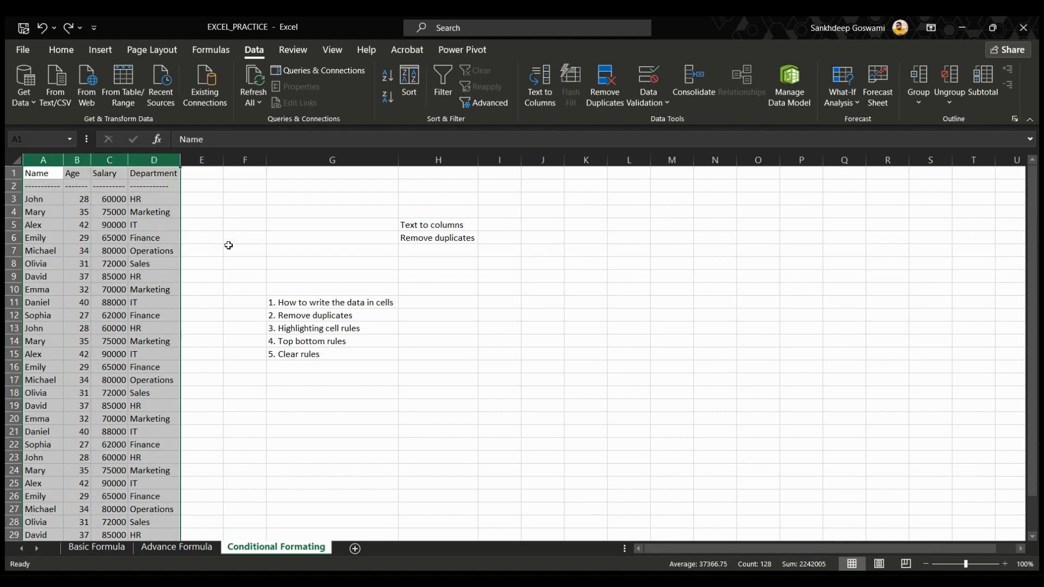
key(ctrl+z)
key(ctrl+y)
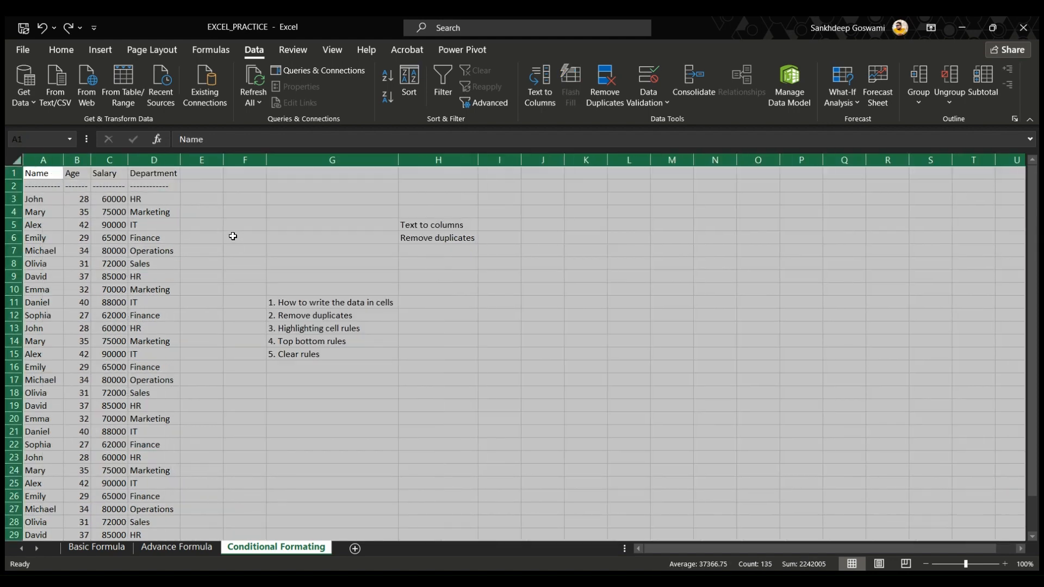
click(228, 223)
Set the department in cell D3 to IT and compare row 3 with the record in row 23.
click(155, 198)
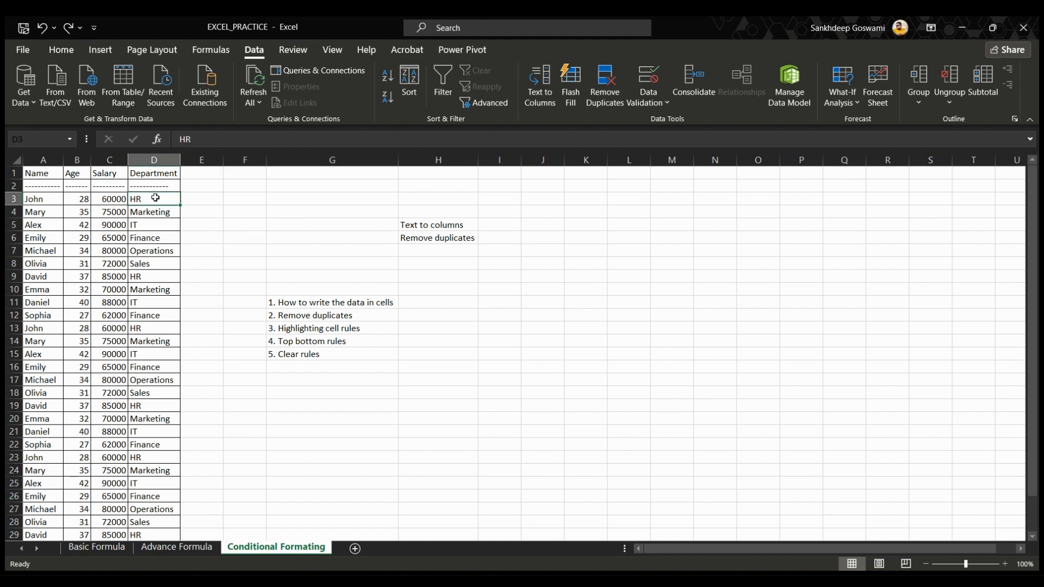
text(IT)
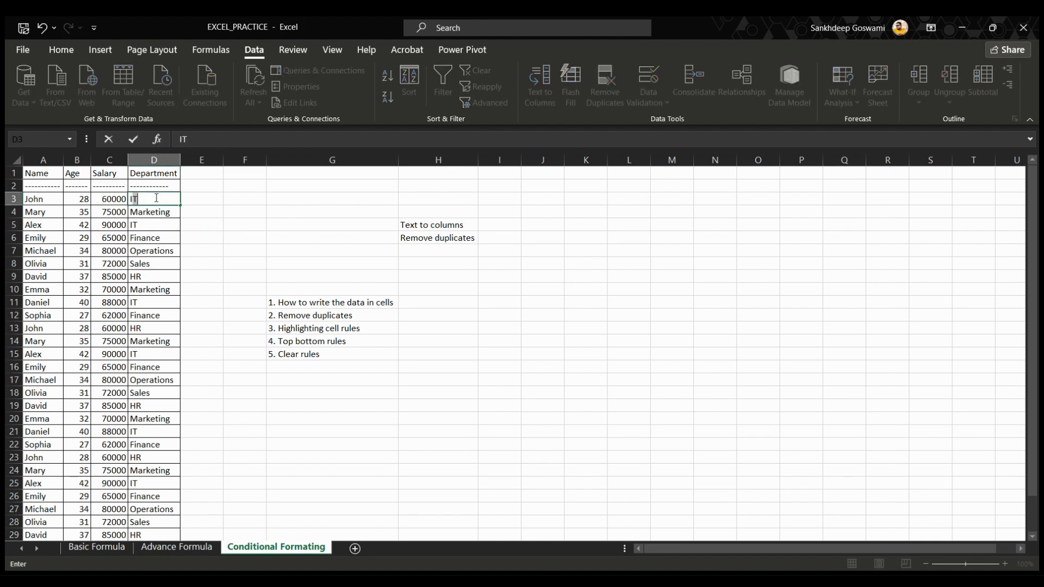
click(276, 244)
drag(44, 461, 136, 457)
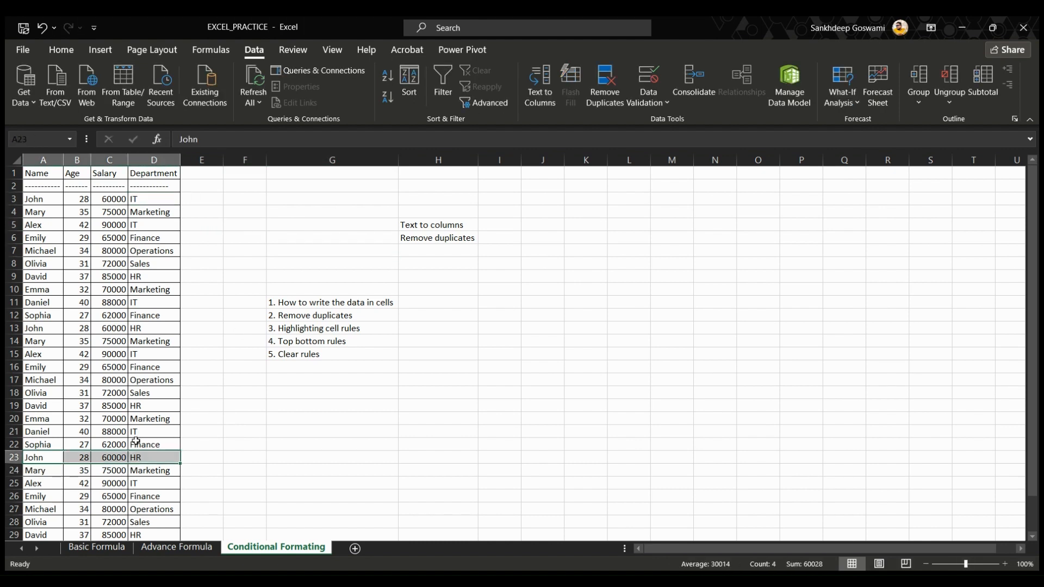
drag(40, 201, 155, 201)
click(243, 174)
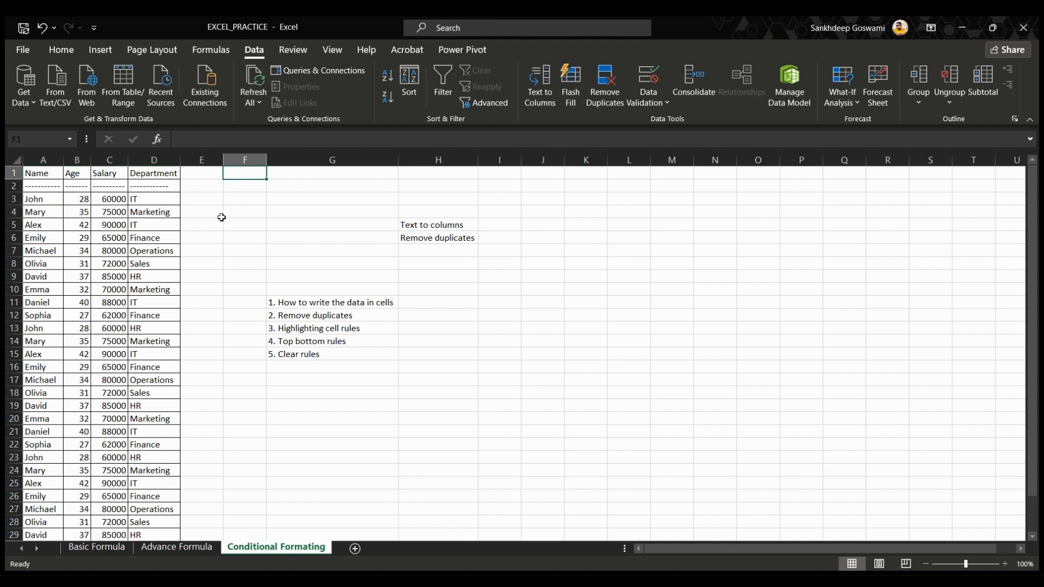
Remove duplicate rows from columns A to D with the edited department in place.
drag(43, 159, 153, 159)
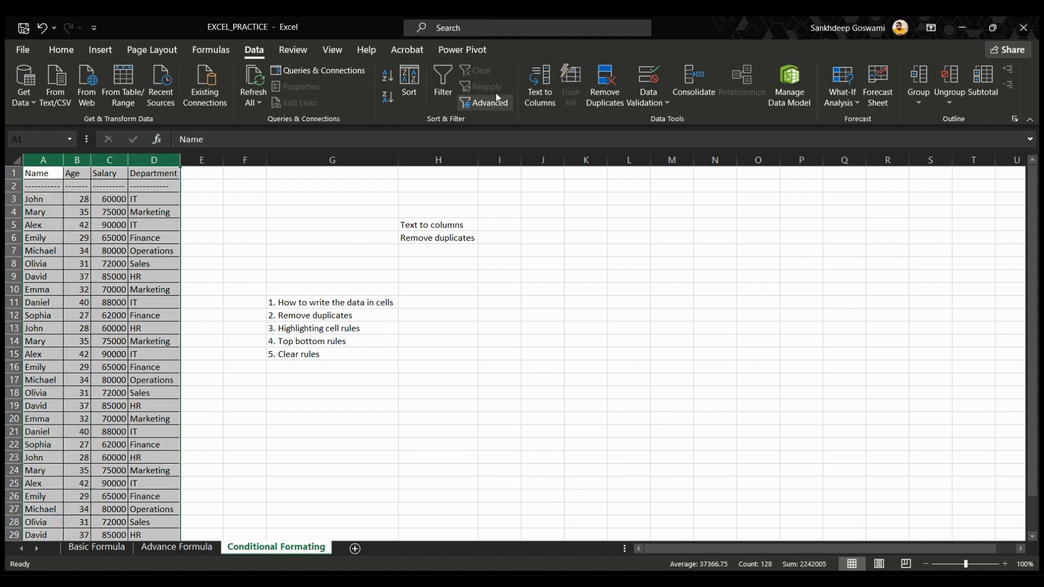
click(603, 89)
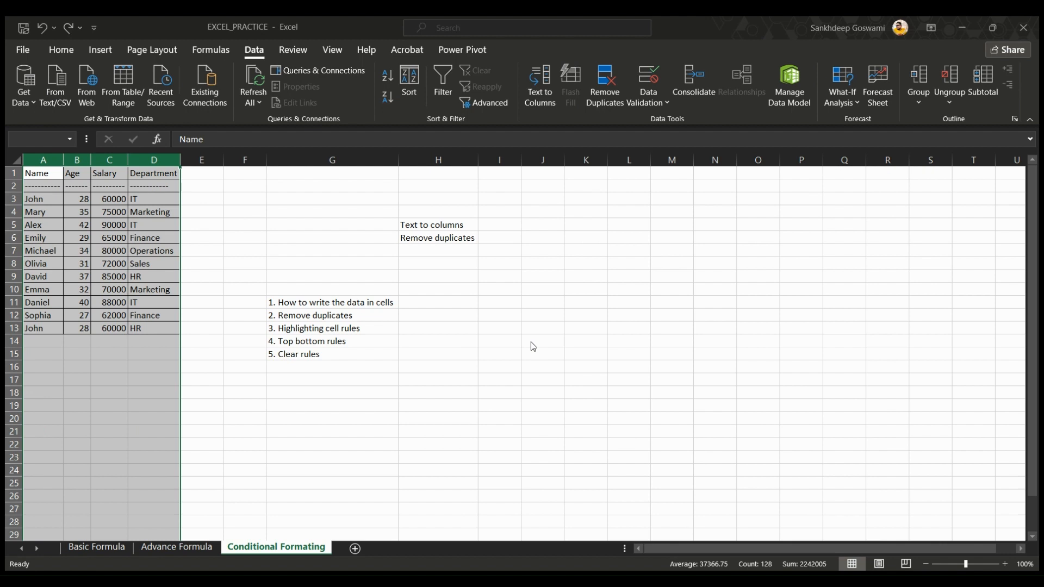
click(482, 317)
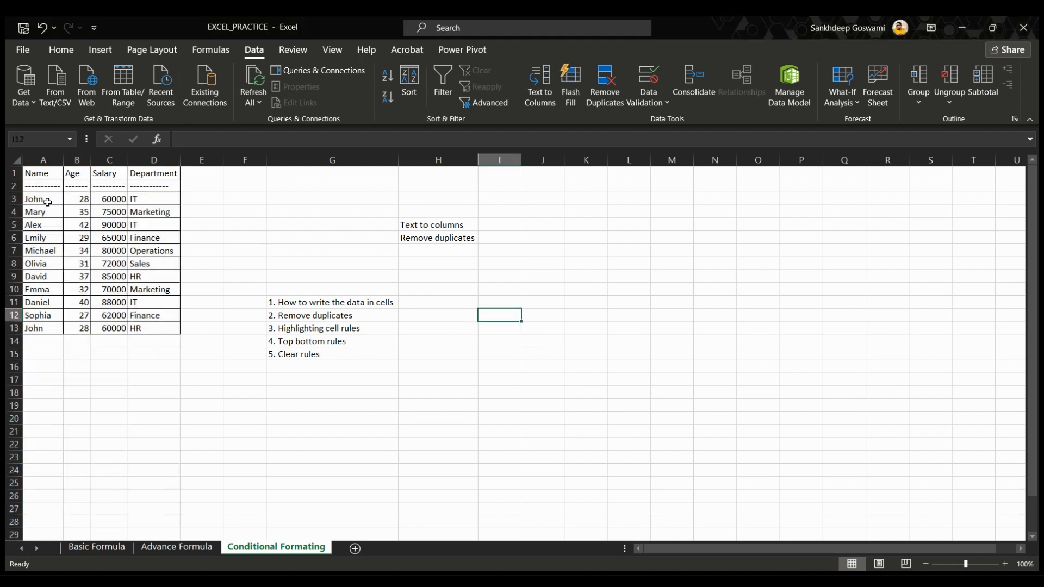
Compare the similar records in rows 3 and 13, and select the remaining employee data in A3:D13.
drag(48, 202, 155, 199)
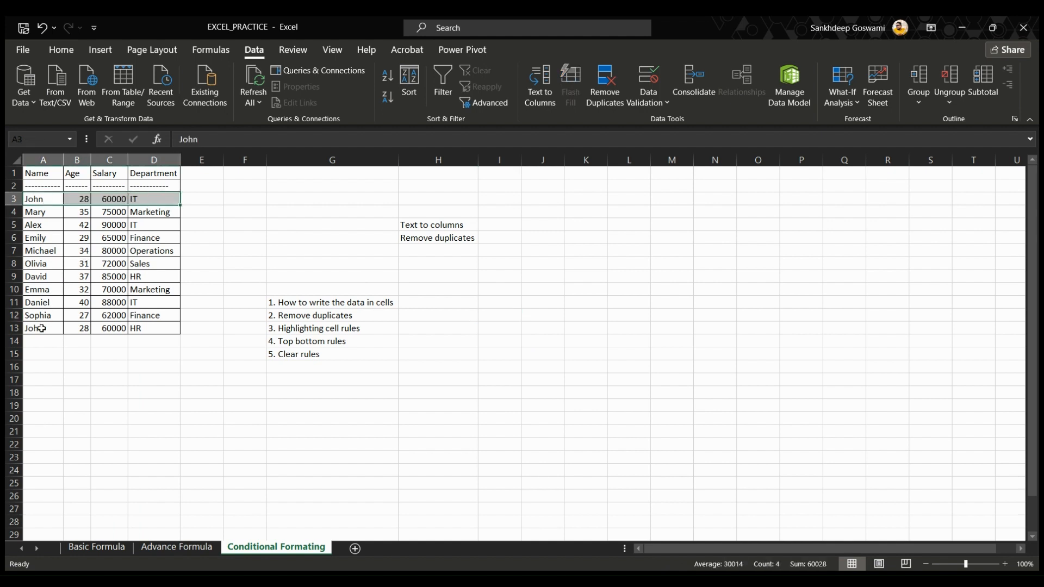
drag(42, 328, 156, 329)
click(158, 391)
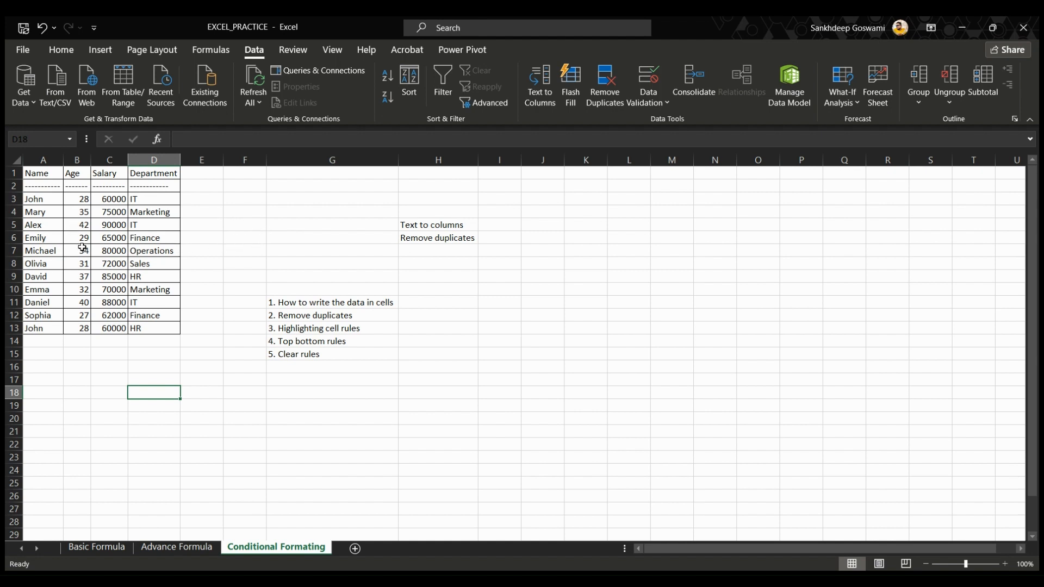
drag(60, 200, 137, 325)
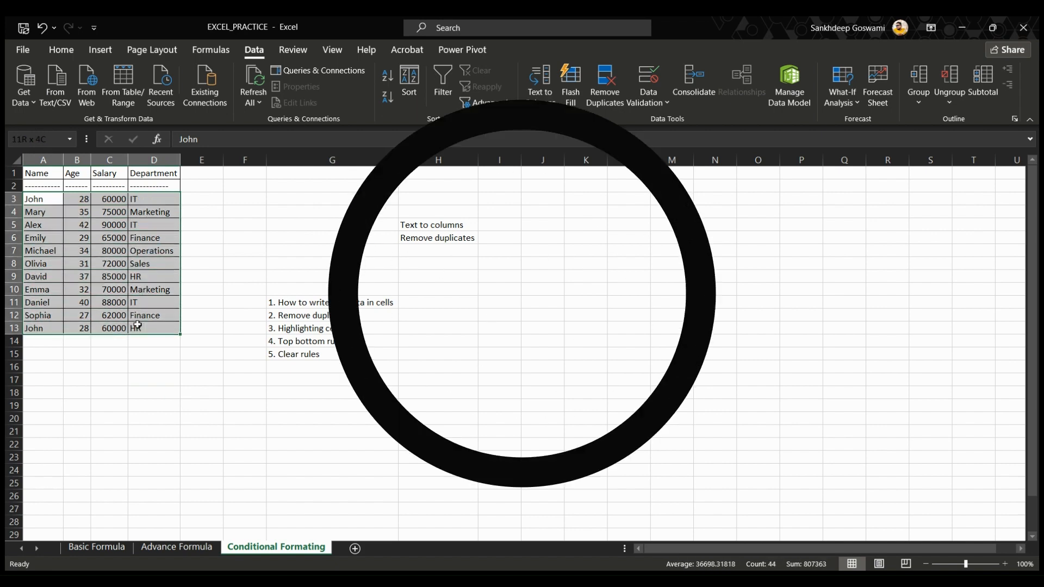